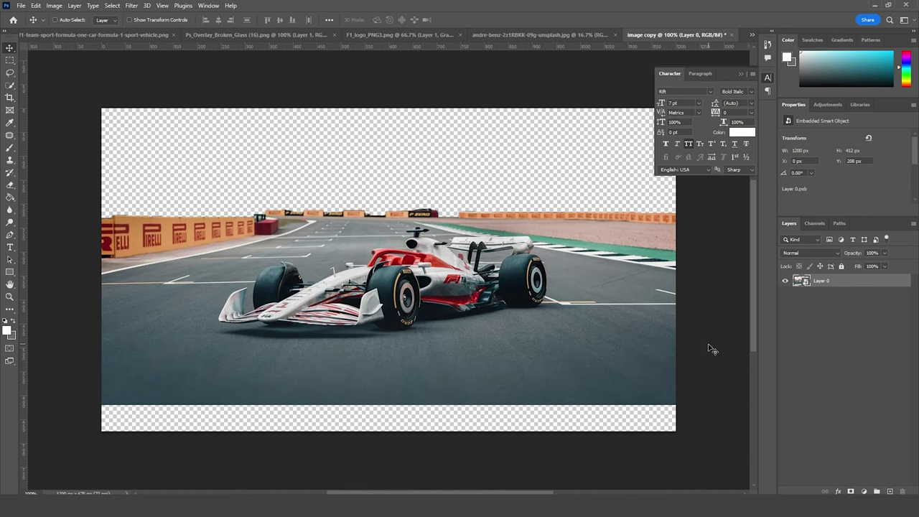
- Create a new document 4 x 5 inches at 300 pixels per inch with RGB color and a white background
key("ctrl+n")
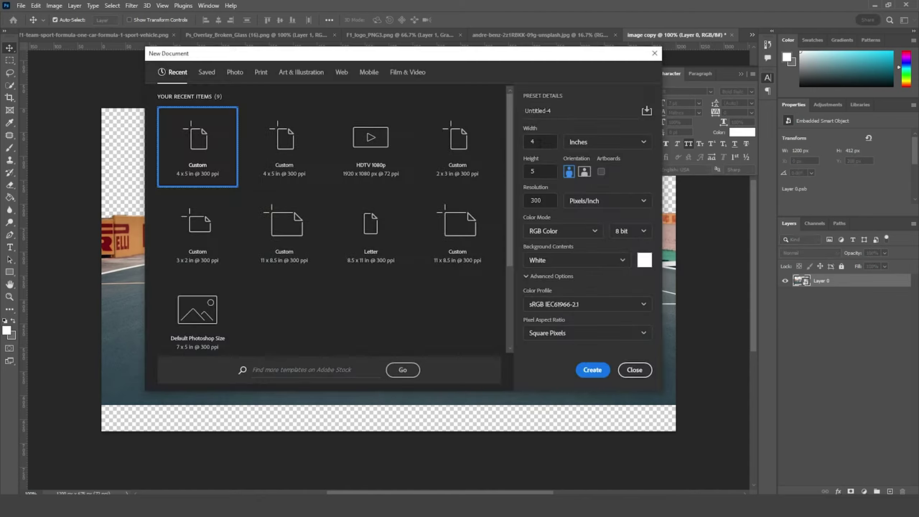
key("Tab")
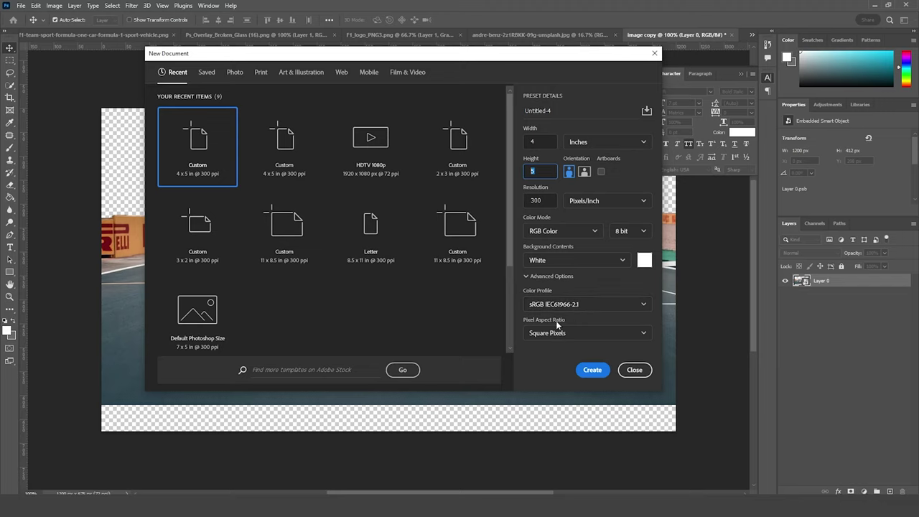
left_click(590, 372)
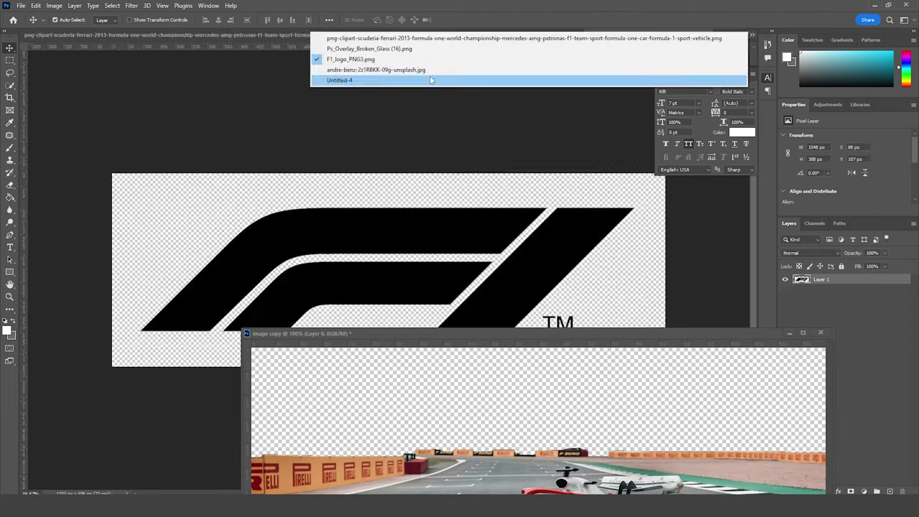
- Copy the race car layer from the image copy document into the new 4 x 5 inch document
left_click(431, 79)
left_click(485, 335)
left_click_drag(485, 336, 360, 204)
left_click_drag(423, 339, 391, 138)
left_click(665, 204)
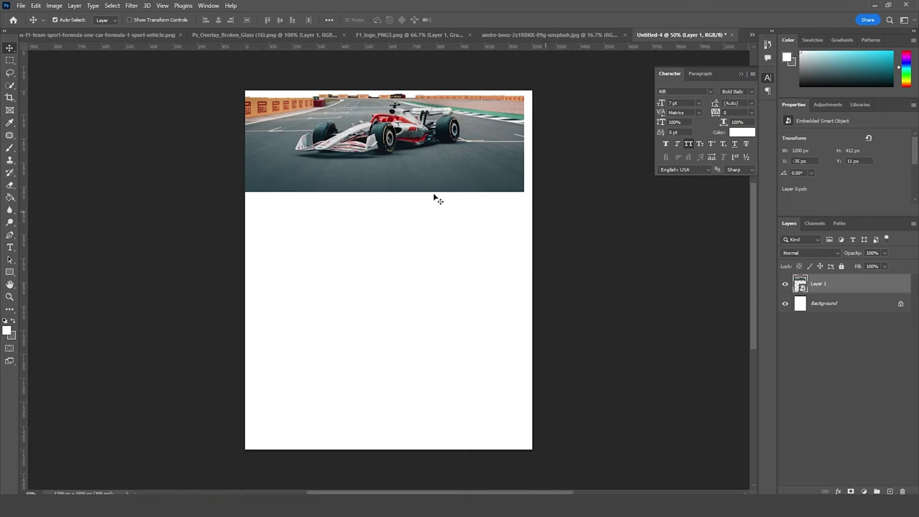
- Scale the race car layer to about 39.4% and place it centered along the bottom edge of the canvas
left_click_drag(421, 151, 420, 323)
key("ctrl+t")
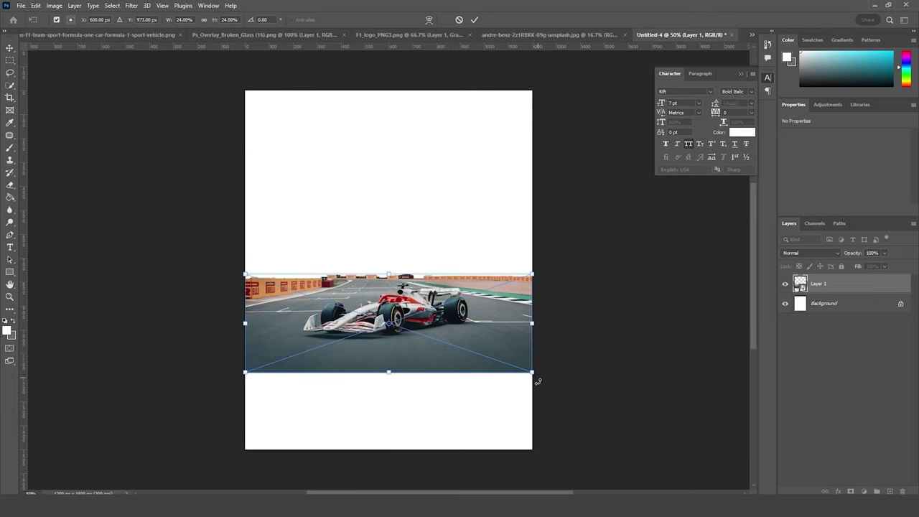
left_click_drag(532, 374, 607, 425)
left_click_drag(484, 319, 485, 363)
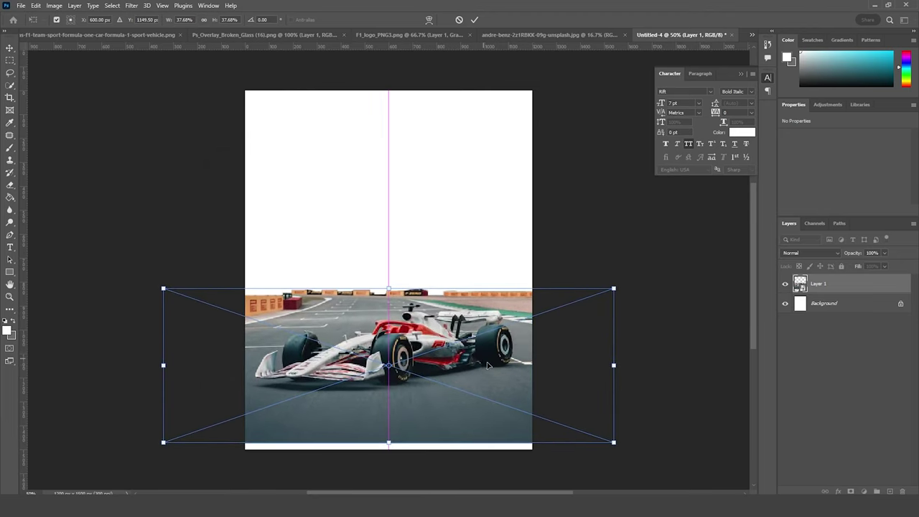
left_click_drag(611, 442, 623, 446)
left_click_drag(538, 380, 543, 382)
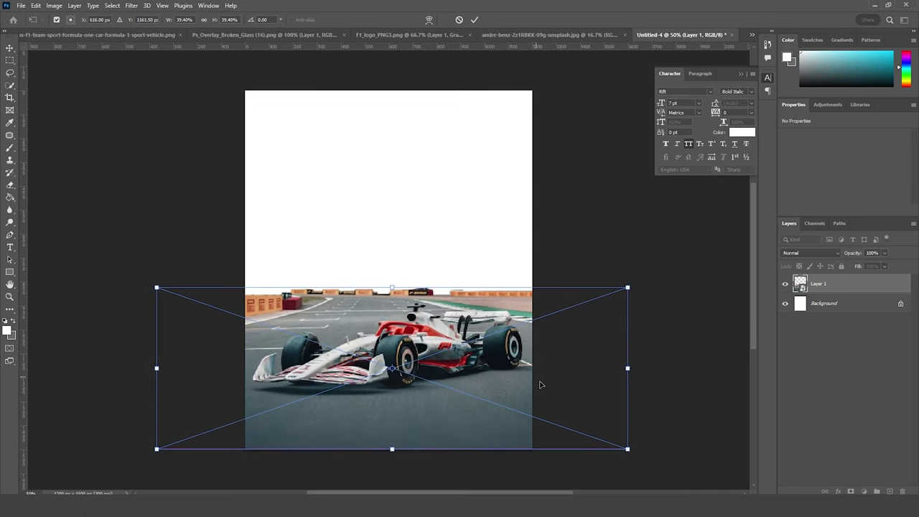
key("Return")
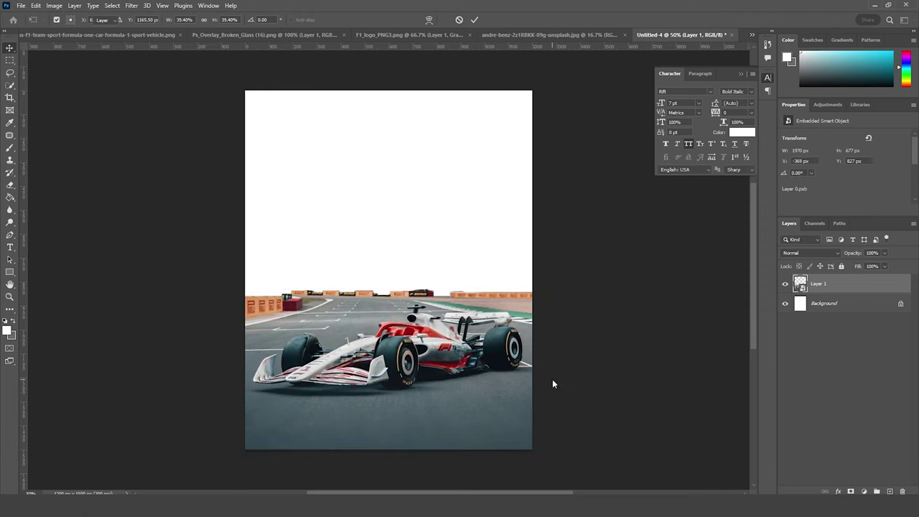
- Copy the teal night-time skyscraper photo into the poster document and minimize its source window
left_click(549, 35)
left_click_drag(688, 66, 432, 195)
left_click(555, 214)
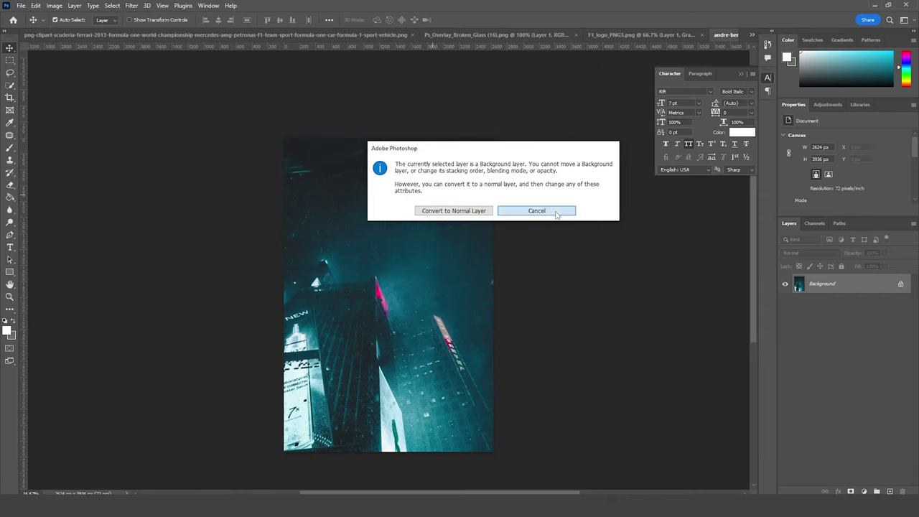
left_click(556, 210)
left_click_drag(725, 35, 302, 410)
left_click_drag(470, 457, 396, 264)
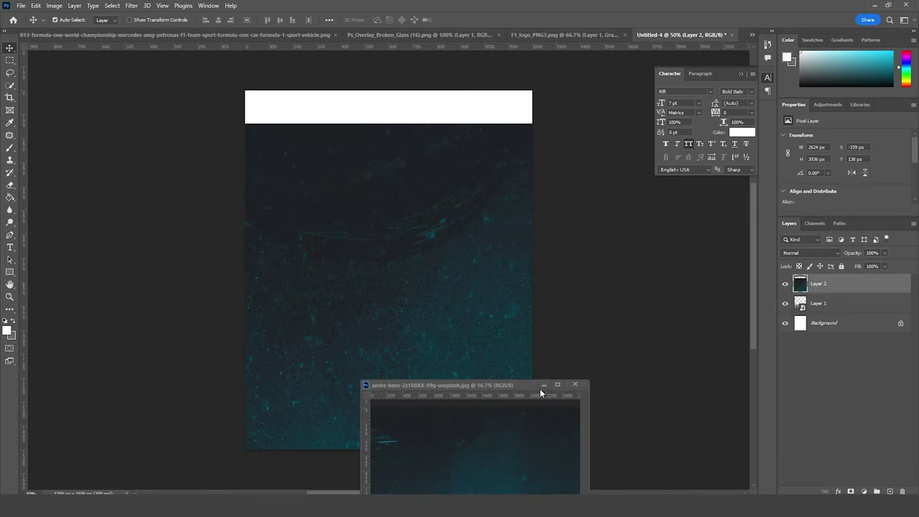
left_click(543, 386)
- Convert the skyscraper layer to a Smart Object and scale it to about 52.3%, centered over the canvas
right_click(847, 294)
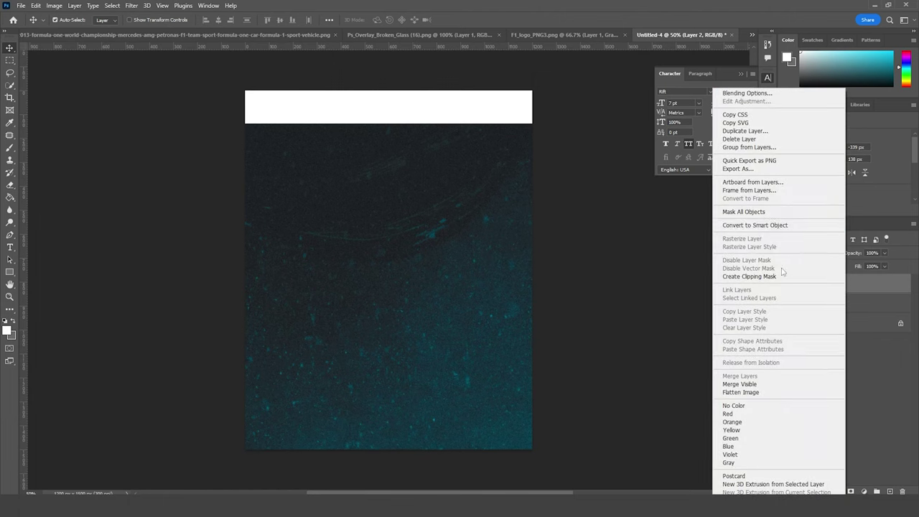
left_click(755, 224)
key("ctrl+t")
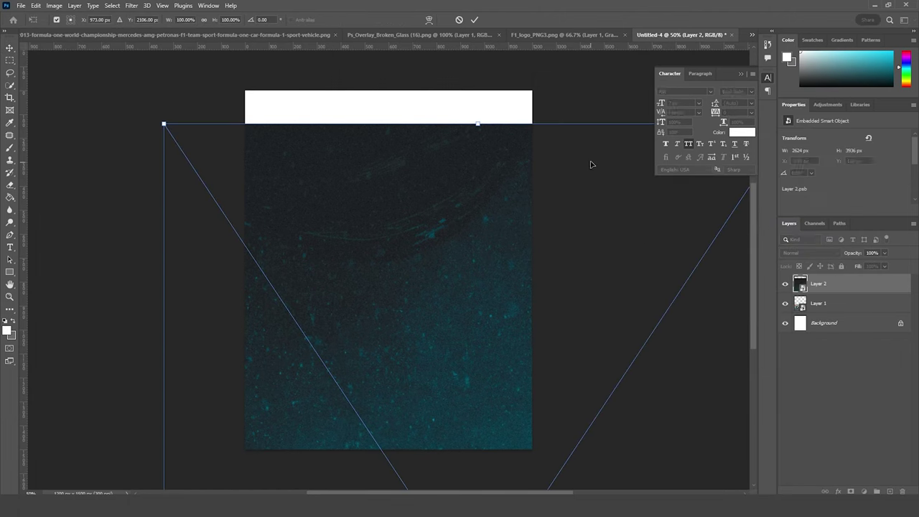
left_click_drag(164, 125, 335, 335)
left_click_drag(437, 416, 349, 62)
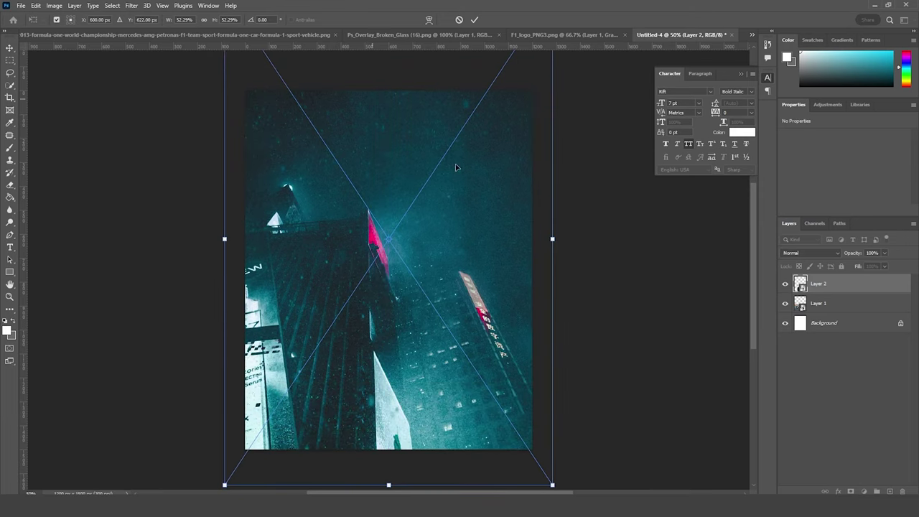
key("Return")
- Place the skyscraper layer below the car layer, then scale it to about 47.9% and shift it to fill the area above the track
left_click_drag(826, 302, 819, 309)
key("ctrl+minus")
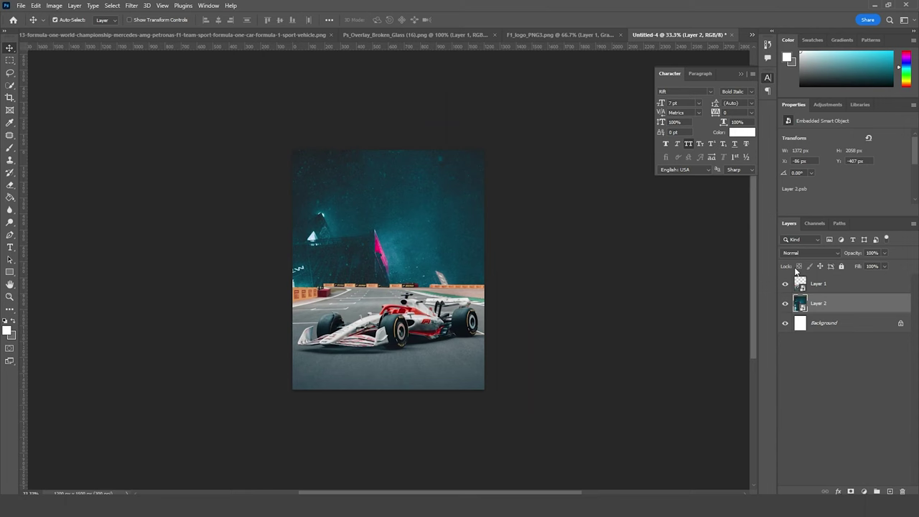
key("ctrl+t")
left_click_drag(419, 312, 443, 239)
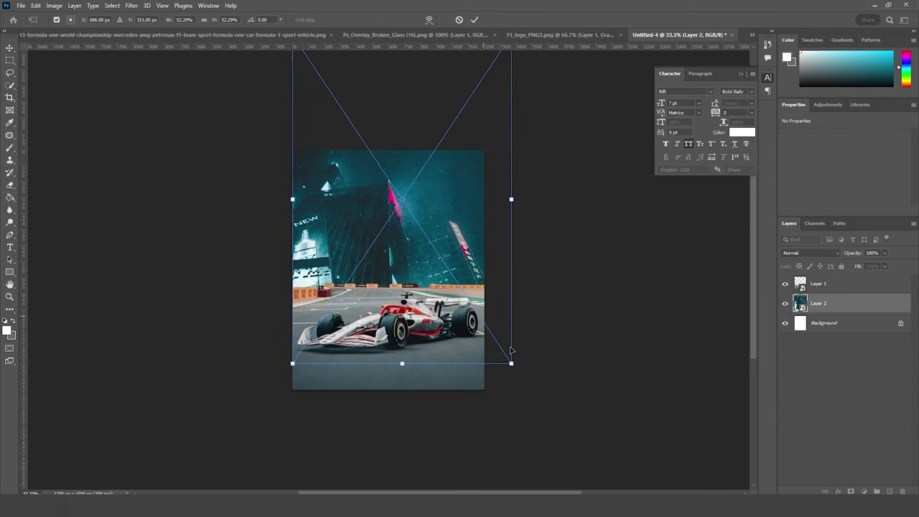
left_click_drag(510, 363, 501, 350)
mouse_move(458, 303)
left_mouse_down()
mouse_move(452, 320)
mouse_move(450, 293)
left_mouse_up()
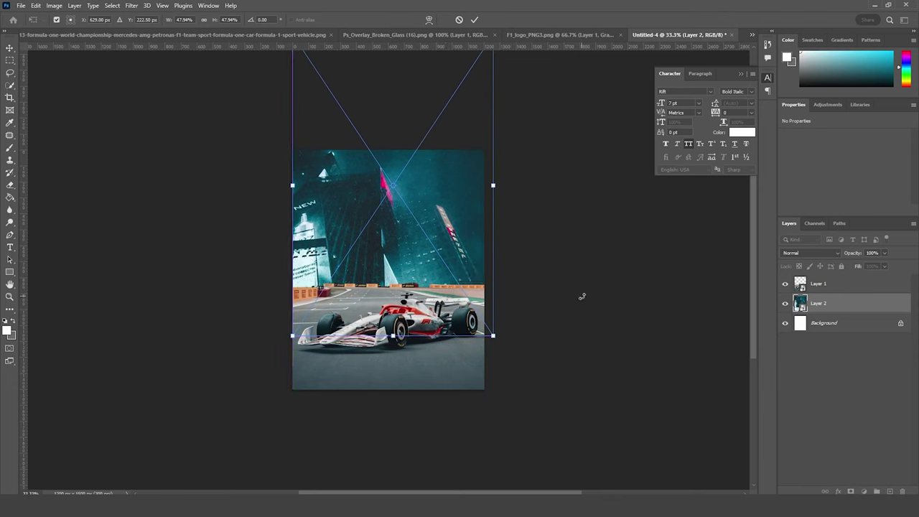
- Apply a Perspective transform to the skyscraper layer, widening its base and narrowing its top, and reposition it to cover the canvas
right_click(450, 230)
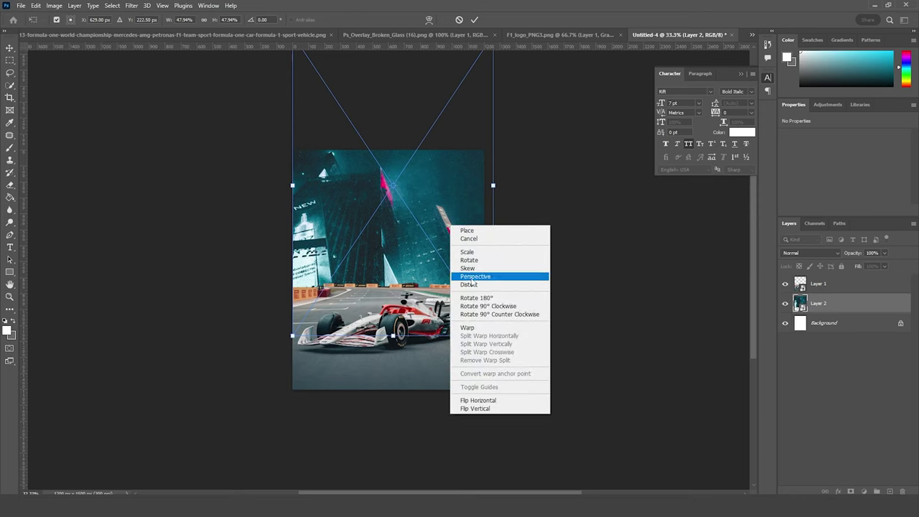
left_click(463, 277)
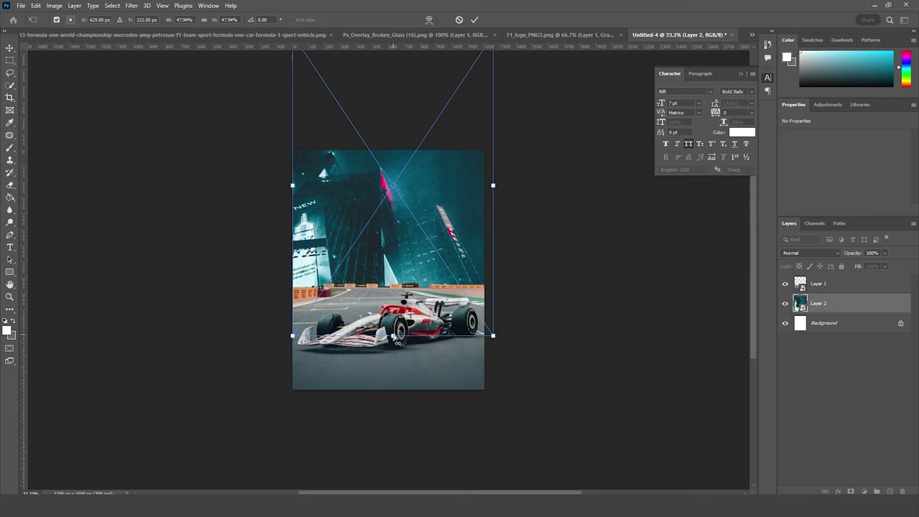
left_click_drag(395, 341, 375, 338)
left_click_drag(451, 249, 471, 262)
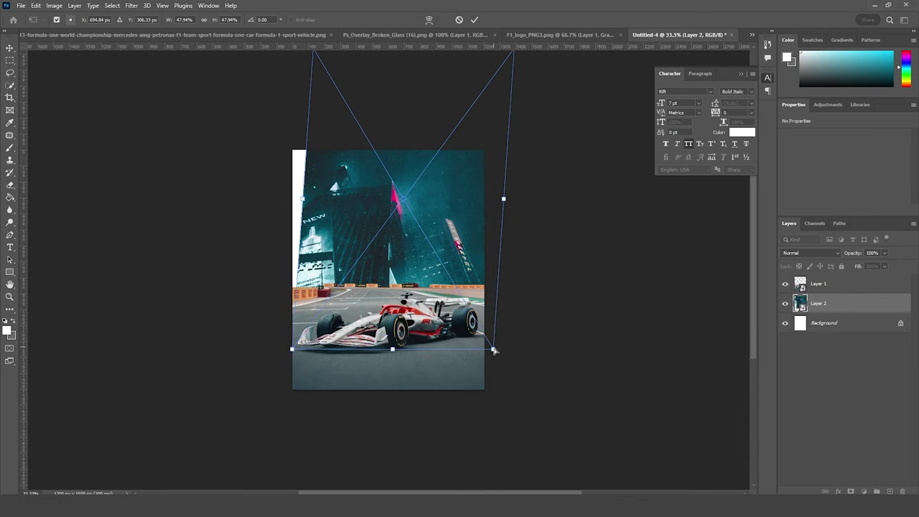
left_click_drag(494, 350, 524, 368)
scroll(460, 234, "up", 5)
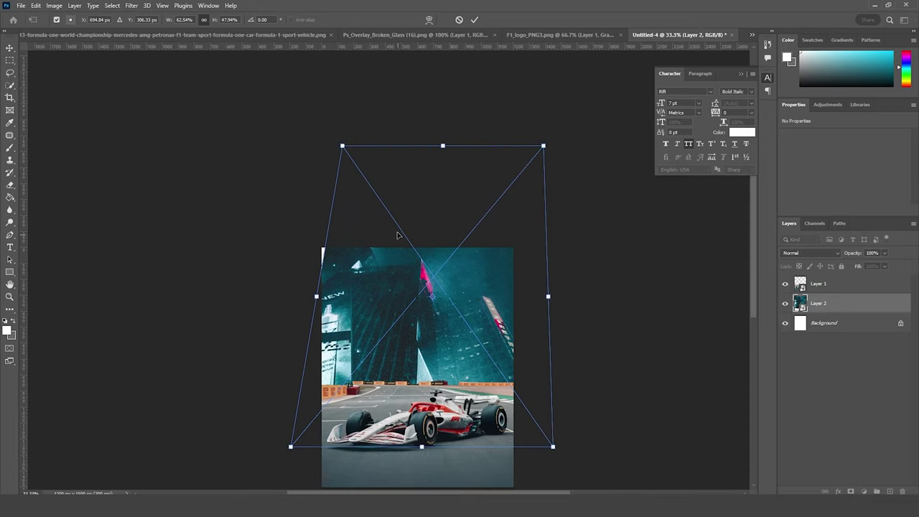
left_click_drag(344, 147, 351, 144)
left_click_drag(482, 321, 474, 307)
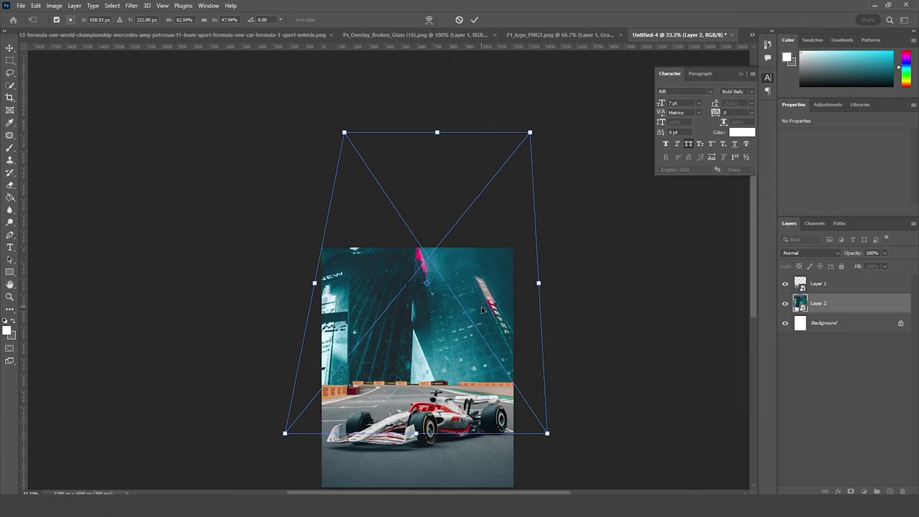
key("Return")
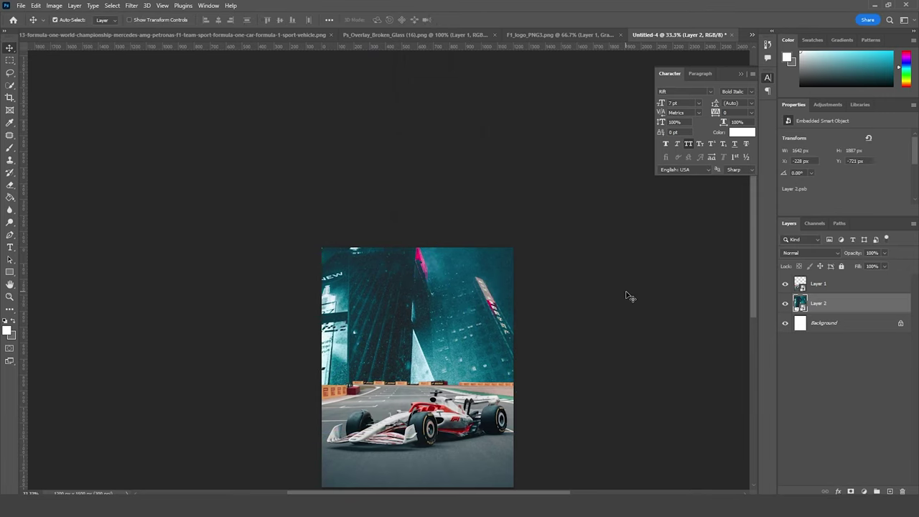
- Add a layer mask to the car layer and choose the g-cloud-7 brush at 430 px
left_click(806, 287)
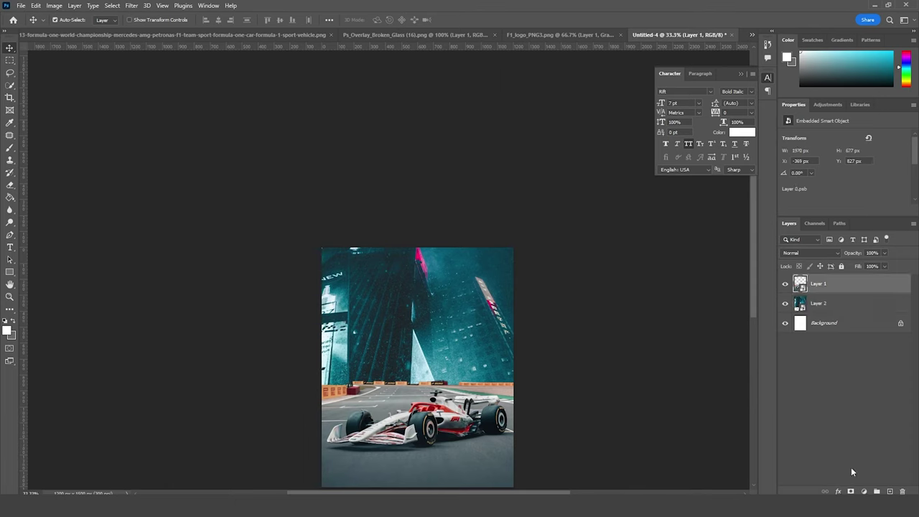
left_click(850, 492)
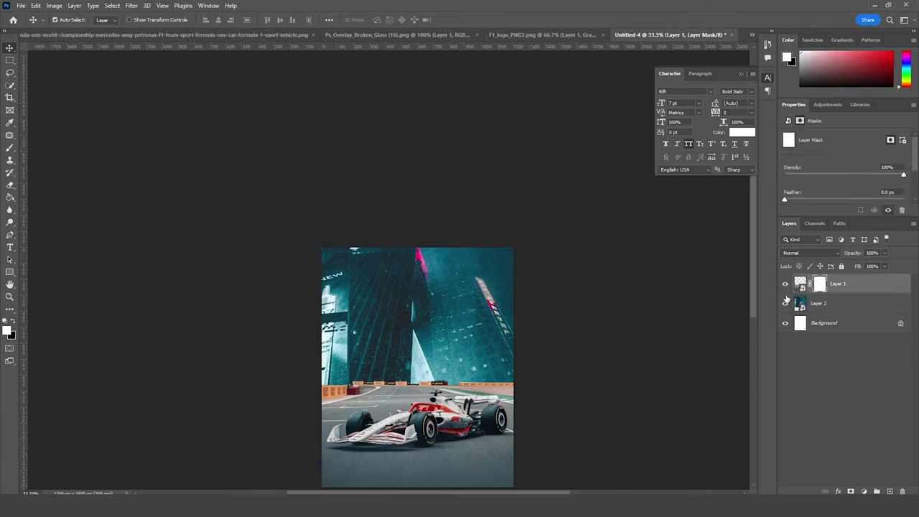
key("b")
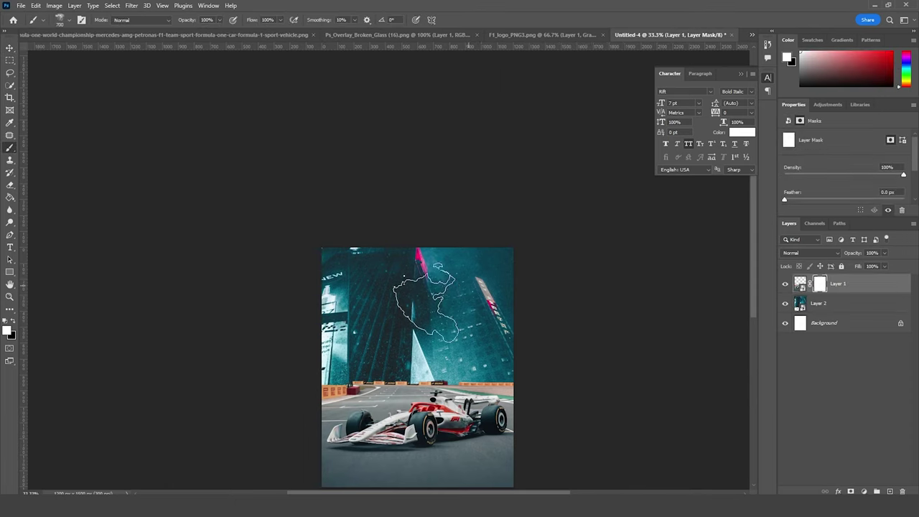
left_click(71, 20)
left_click(96, 290)
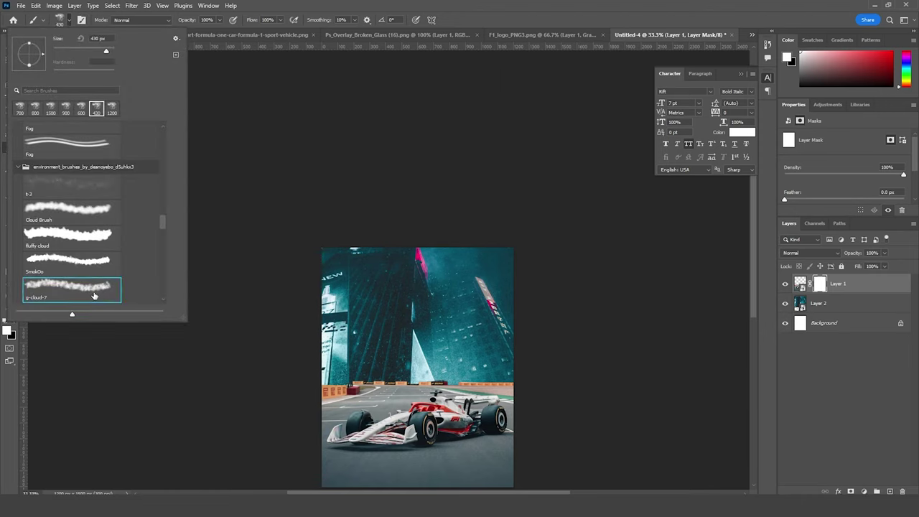
- Paint black on the car layer's mask along the track's horizon to hide the barriers and blend the track into the buildings
left_click(800, 283)
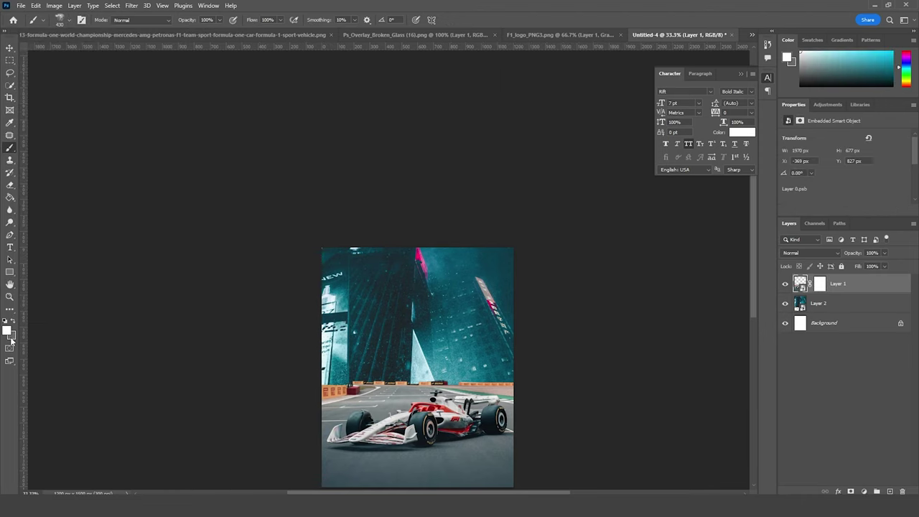
key("x")
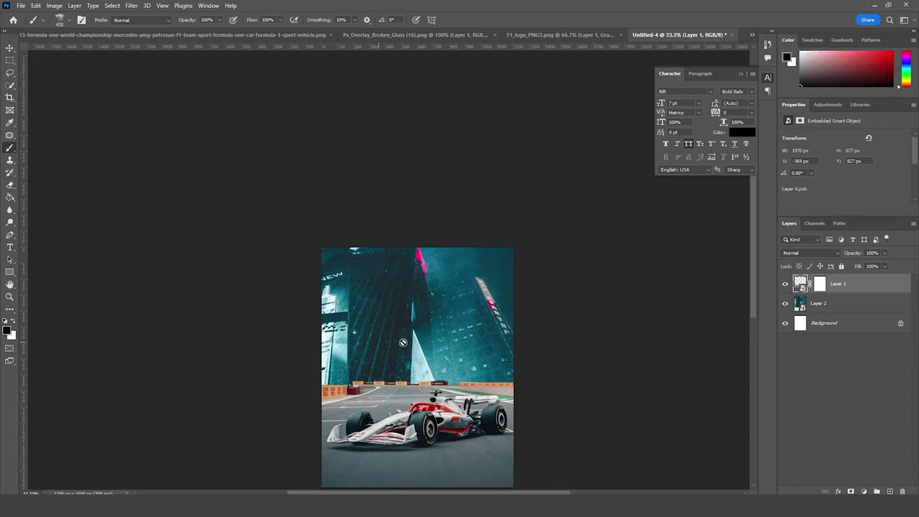
left_click(819, 285)
key("x")
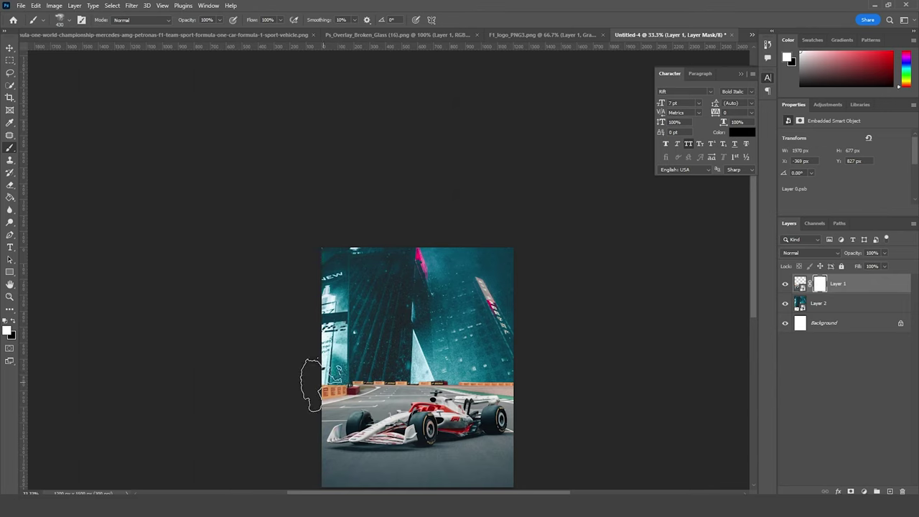
left_click(15, 320)
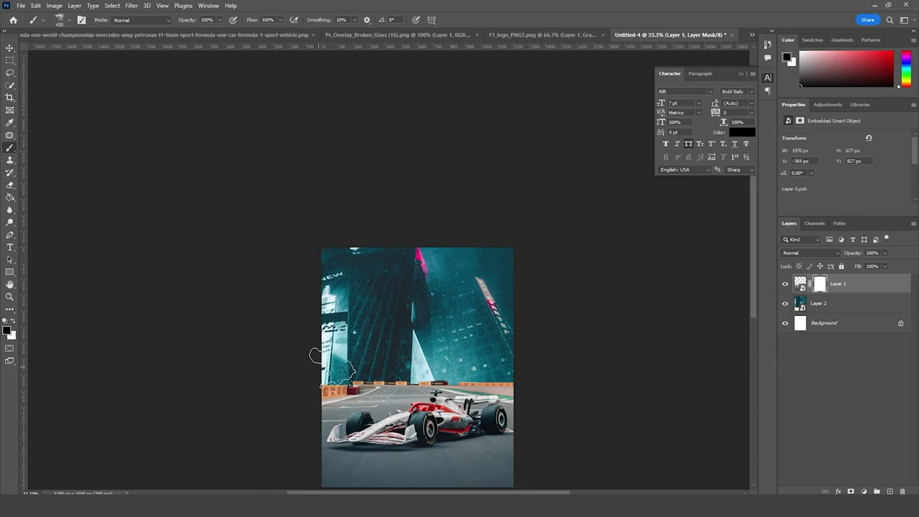
mouse_move(325, 379)
left_mouse_down()
mouse_move(361, 369)
mouse_move(361, 377)
mouse_move(351, 368)
mouse_move(412, 376)
mouse_move(442, 355)
mouse_move(455, 356)
mouse_move(422, 367)
mouse_move(459, 366)
left_mouse_up()
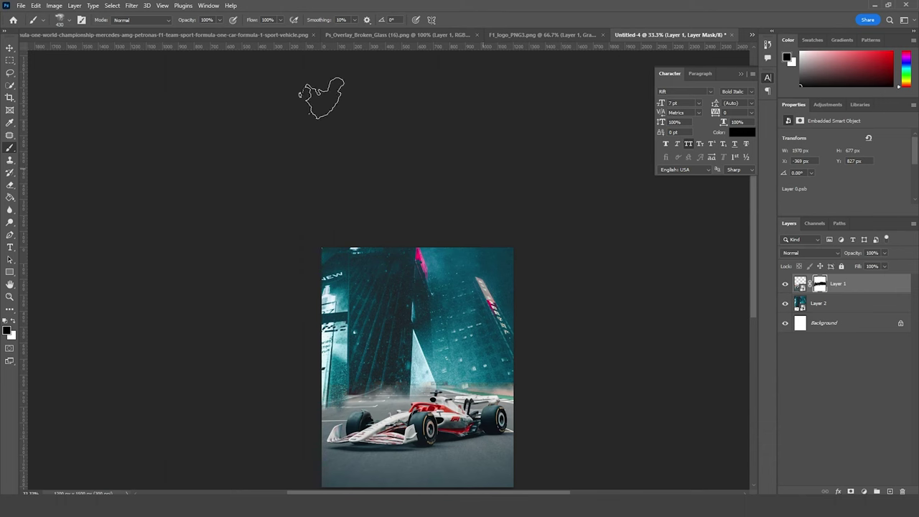
- Copy the masked racing driver in red overalls into the poster and place that layer directly below the car layer
left_click(9, 48)
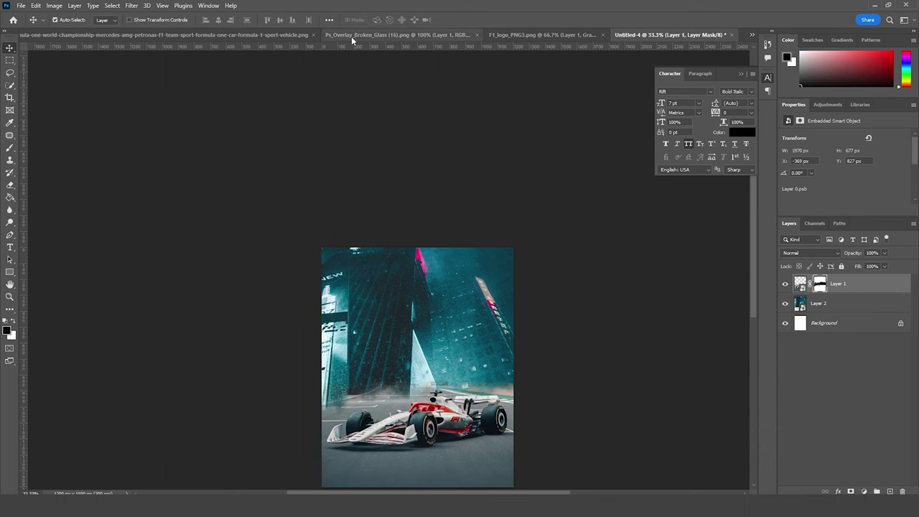
left_click(169, 37)
left_click_drag(423, 206, 425, 341)
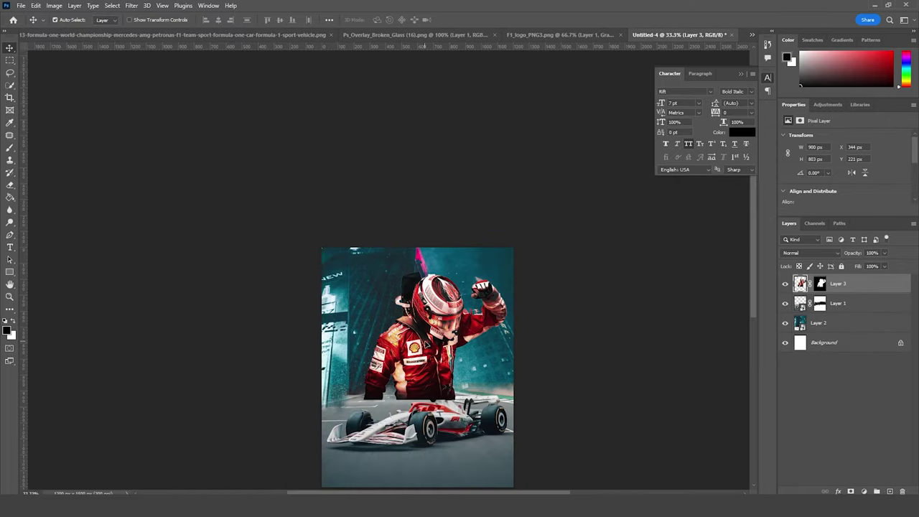
left_click_drag(802, 287, 802, 315)
- Convert the masked driver layer into a smart object
key("ctrl+t")
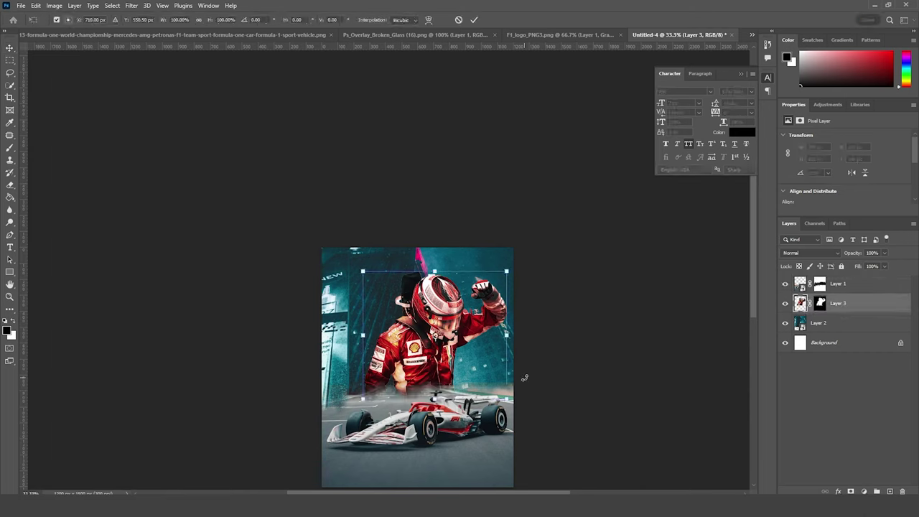
key("Return")
right_click(837, 299)
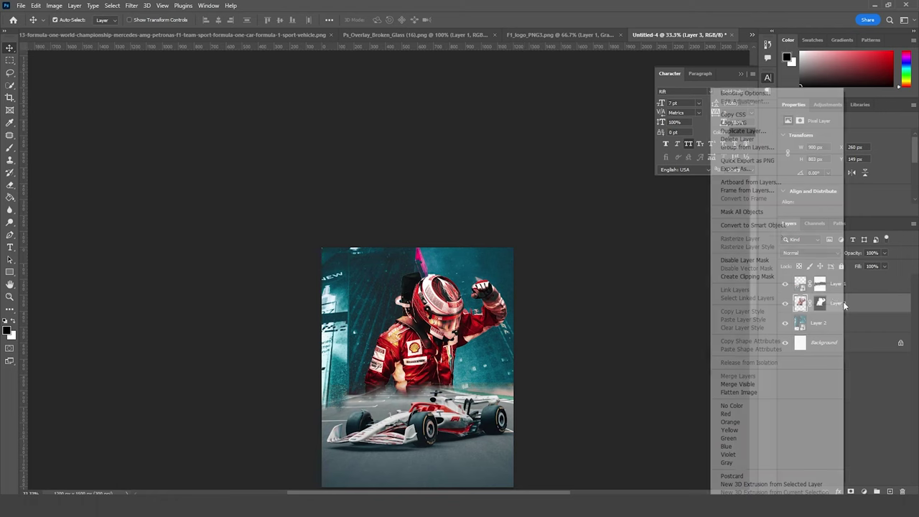
left_click(764, 224)
- Enlarge the driver to about 1296 x 1194 px, rotate him -1.64°, and position him behind the car across the poster's width
key("ctrl+t")
left_click_drag(511, 404, 538, 424)
left_click_drag(460, 356, 445, 377)
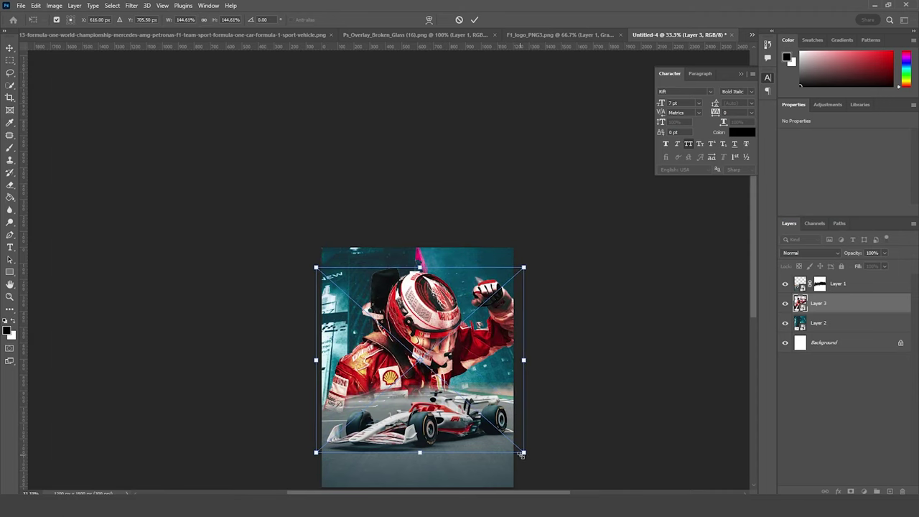
left_click_drag(523, 448, 525, 454)
left_click_drag(590, 417, 601, 405)
left_click_drag(480, 366, 481, 375)
key("Return")
left_click_drag(431, 417, 412, 361)
left_click(407, 347)
left_click_drag(400, 282, 412, 259)
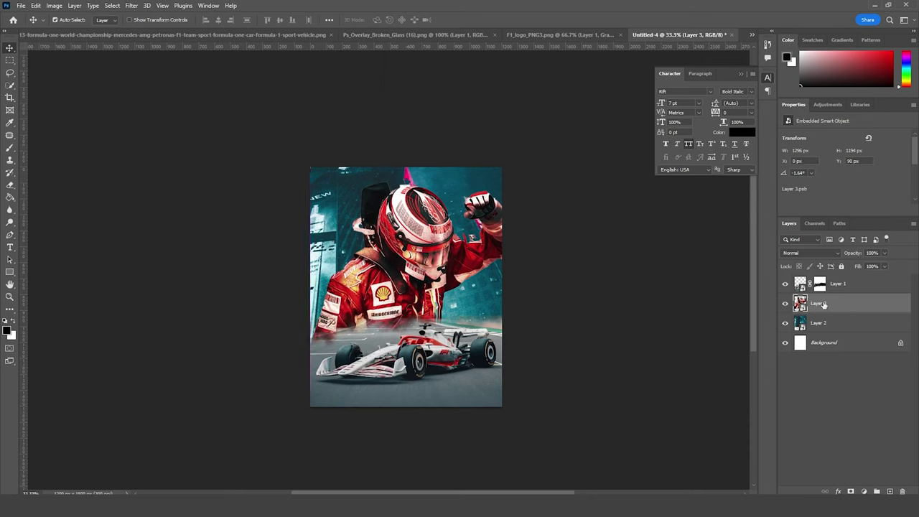
- Add a layer mask to the driver layer and paint black with a brush up to 700 px to fade his lower torso and sleeve
left_click(852, 491)
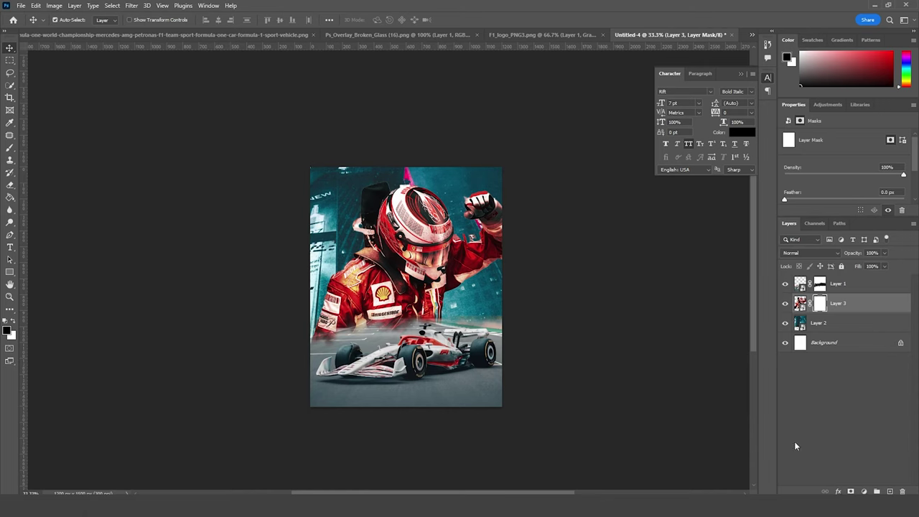
key("b")
key("bracketright")
key("bracketright")
key("bracketright")
key("bracketright")
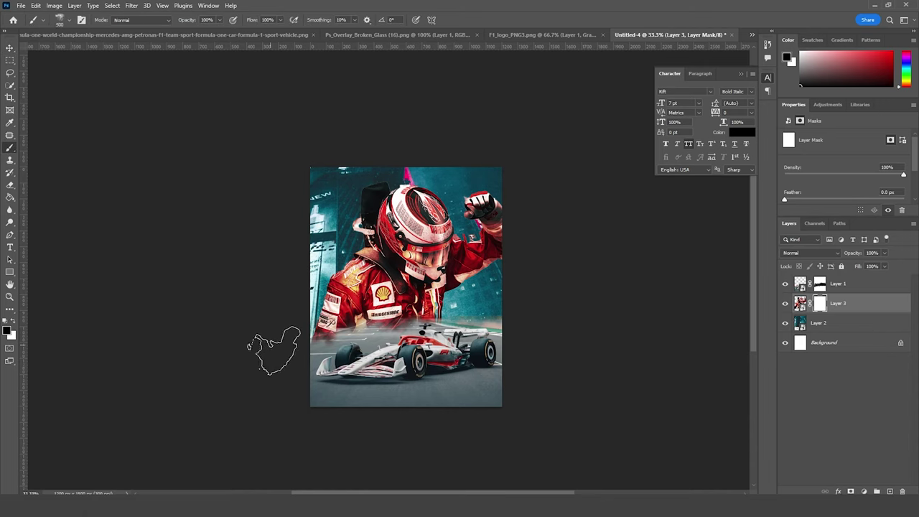
left_click(327, 318)
mouse_move(330, 330)
left_mouse_down()
mouse_move(312, 351)
mouse_move(326, 320)
mouse_move(330, 375)
mouse_move(377, 357)
mouse_move(387, 371)
mouse_move(408, 349)
mouse_move(466, 350)
mouse_move(448, 343)
mouse_move(495, 338)
mouse_move(505, 325)
mouse_move(394, 346)
mouse_move(333, 343)
mouse_move(301, 316)
left_mouse_up()
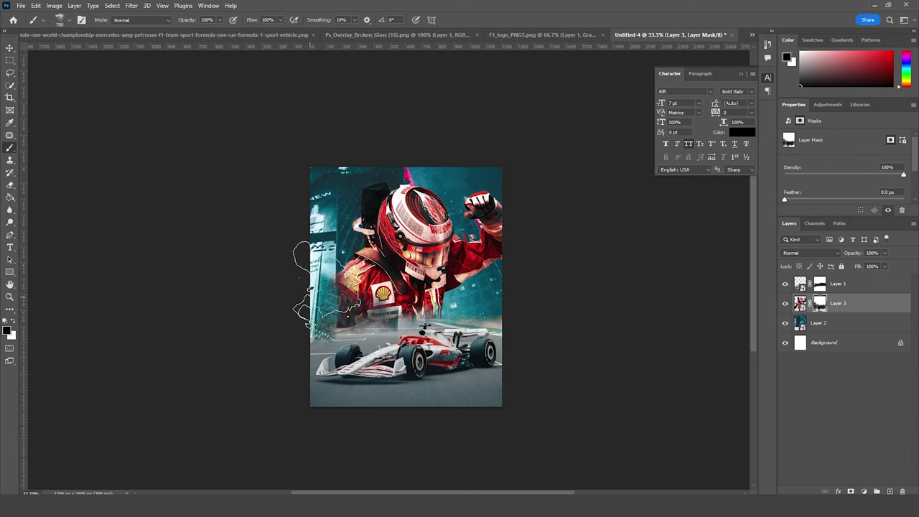
key("z")
- Add a layer above the skyscraper layer and paint white fog around the driver with the cloud brush at up to 1000 px
left_click(809, 323)
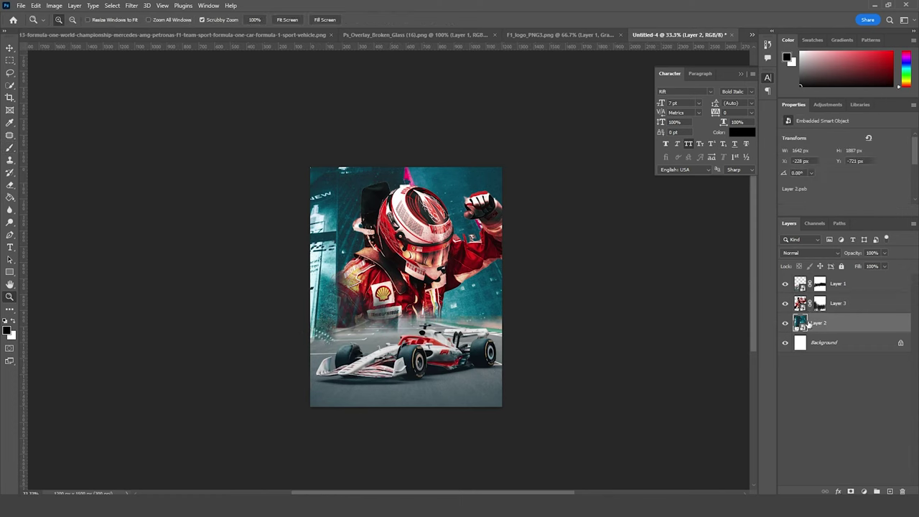
left_click(888, 491)
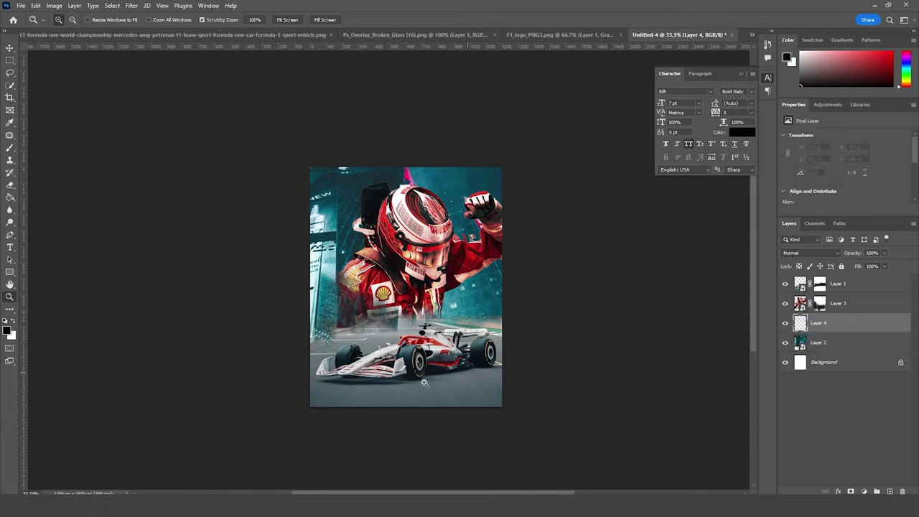
left_click(14, 322)
key("b")
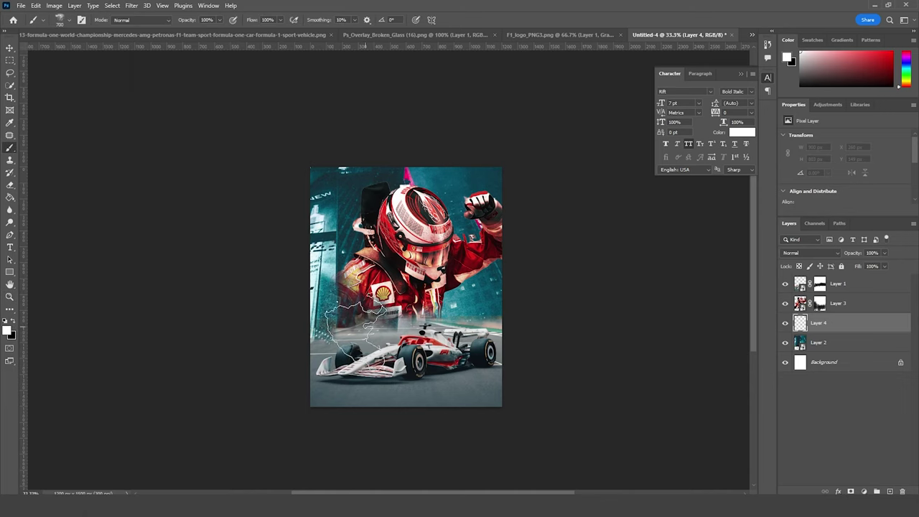
key("bracketright")
key("bracketright")
key("bracketright")
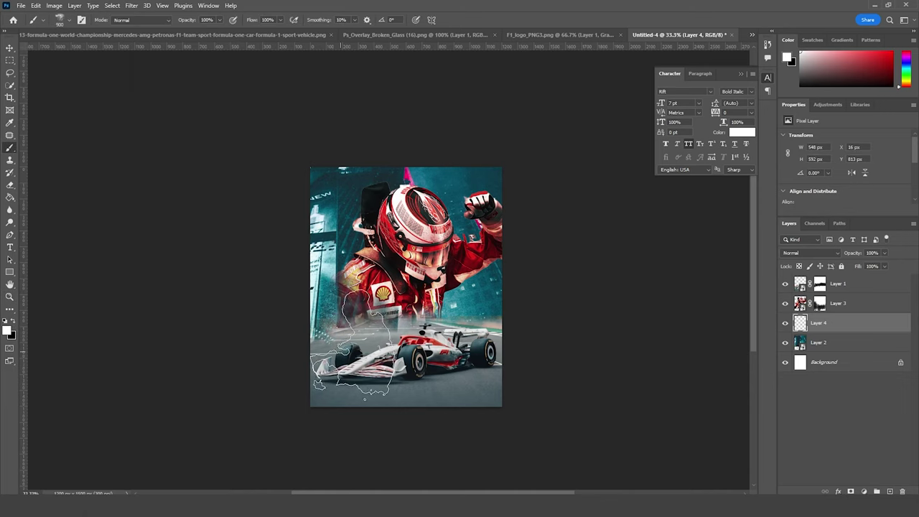
left_click(310, 340)
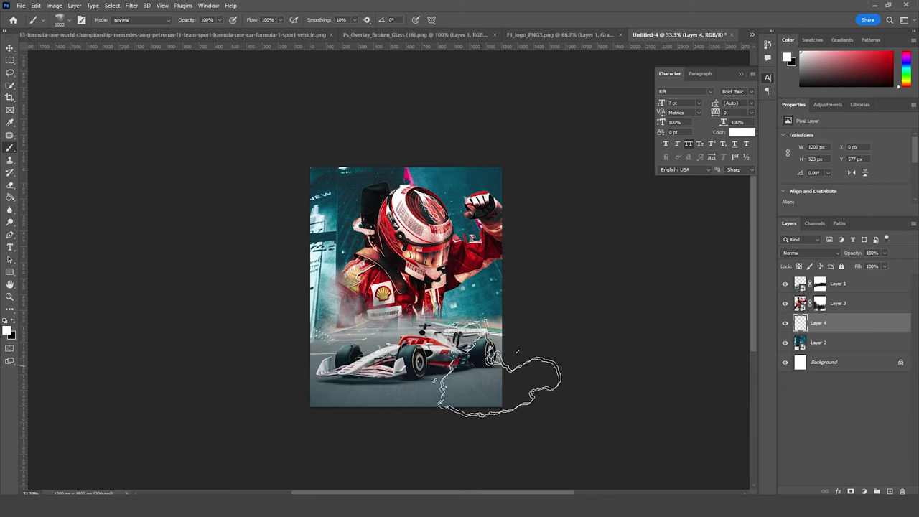
left_click(319, 287)
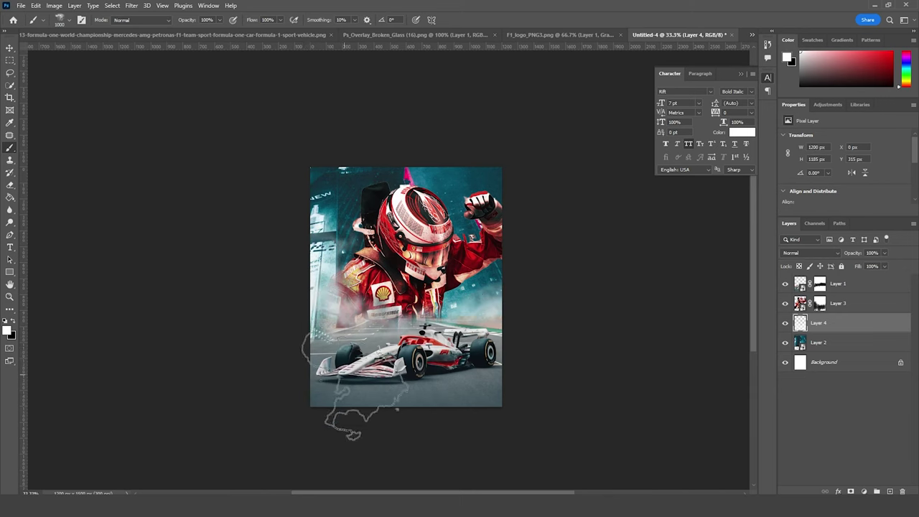
- Add another layer directly above the skyscraper layer and paint larger white fog over the backdrop, enlarging the cloud brush to 1700 px
left_click(825, 344)
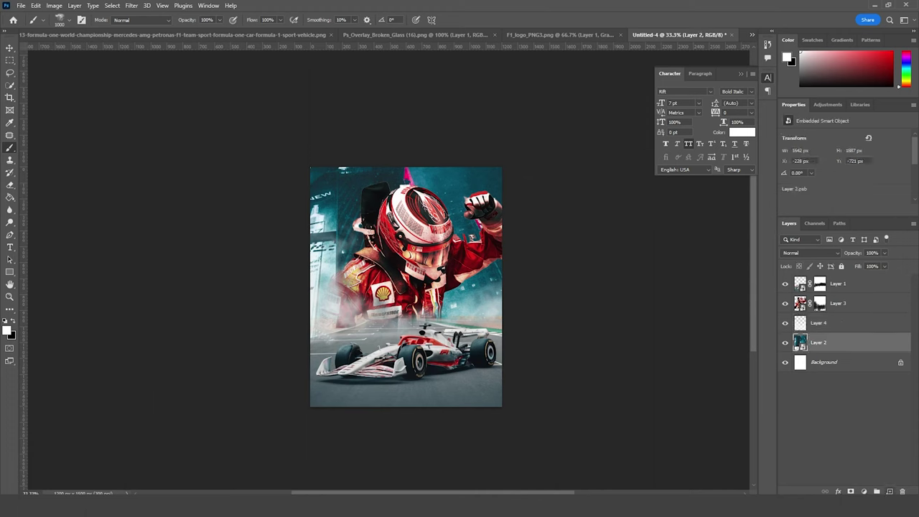
left_click(889, 491)
key("]")
key("]")
key("]")
key("]")
key("]")
key("]")
key("]")
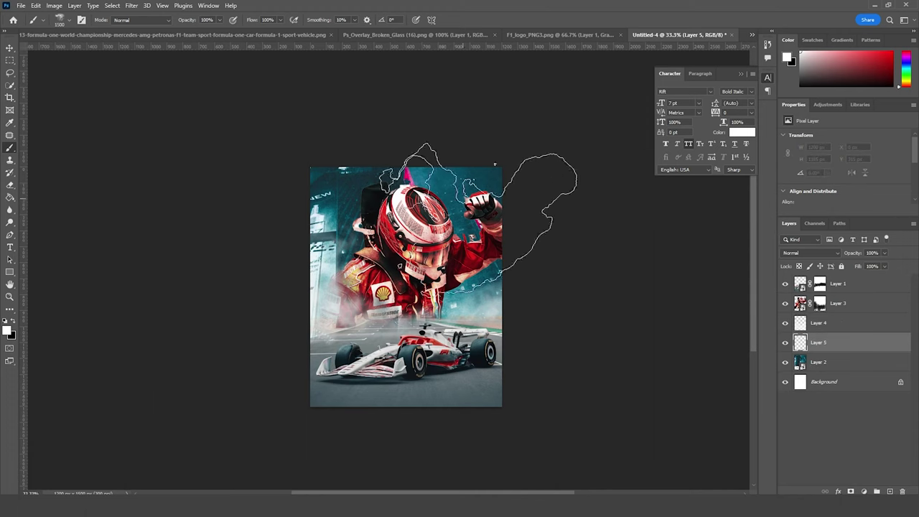
left_click(420, 232)
left_click(429, 402)
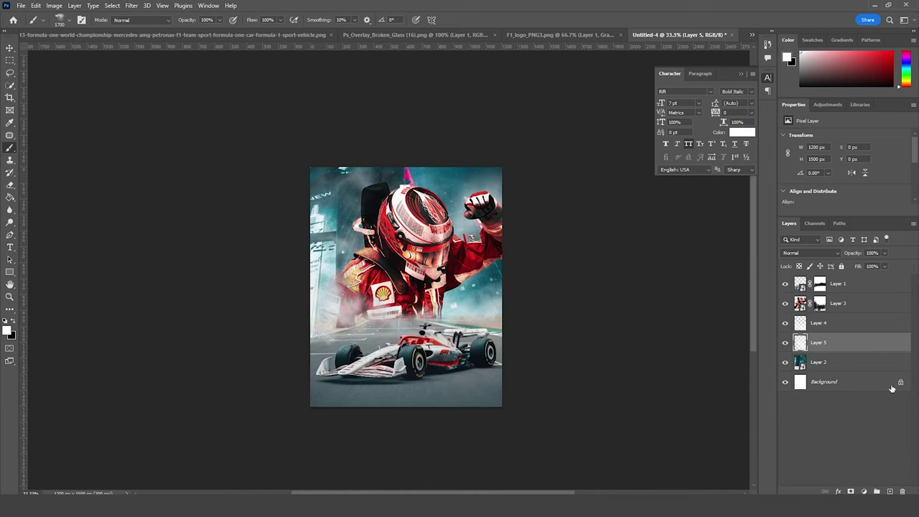
- Add a layer above the car layer and dab white fog along the poster's edges with the 1700 px cloud brush
left_click(798, 281)
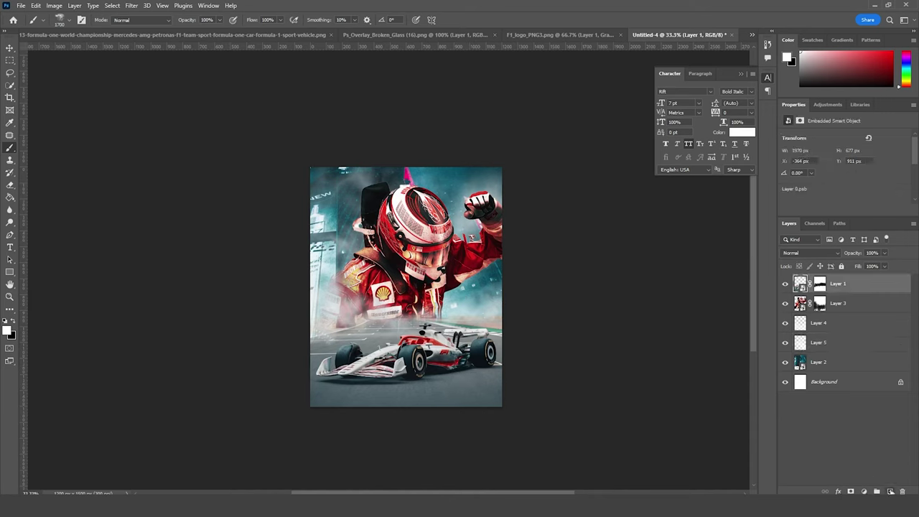
left_click(890, 491)
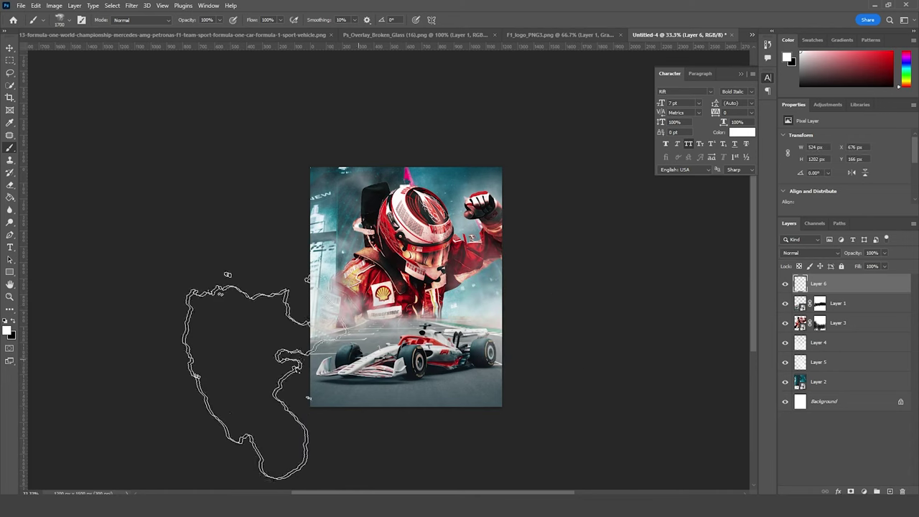
left_click(311, 348)
left_click(284, 474)
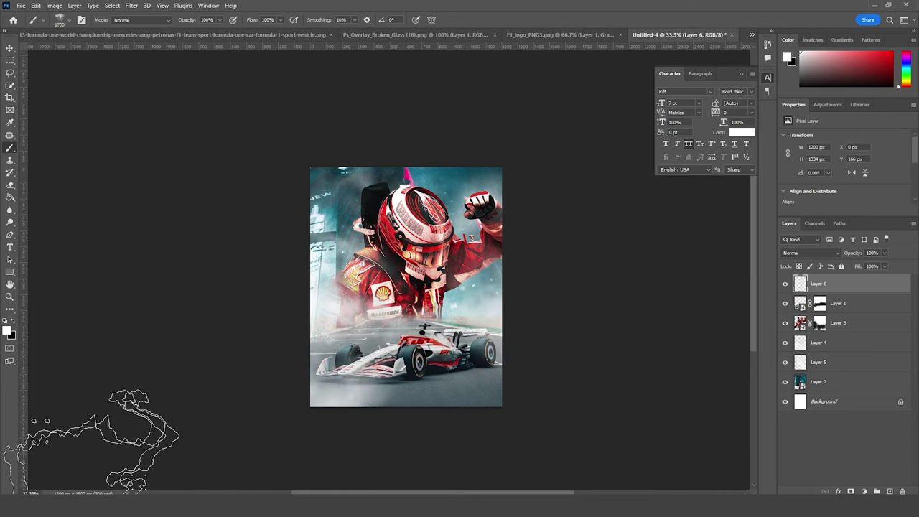
left_click(344, 188)
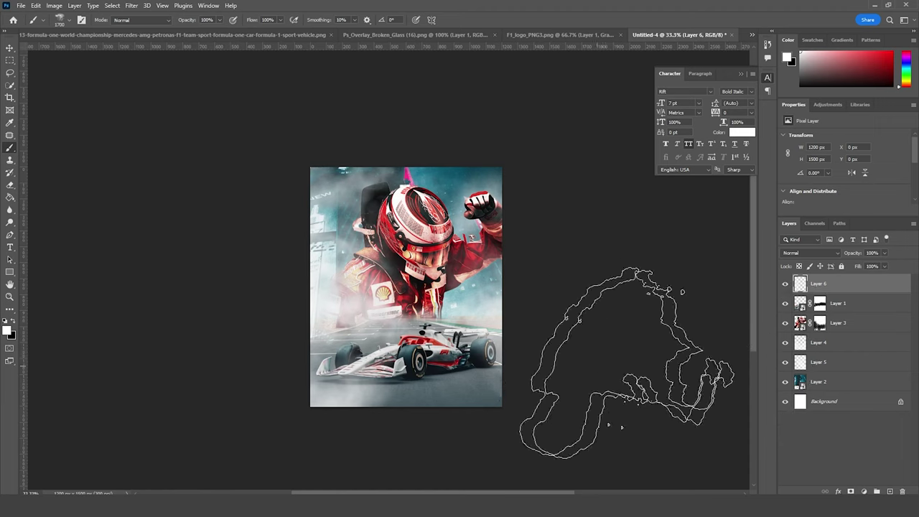
- Add a layer directly above the driver and paint white fog over his lower torso, reducing the cloud brush from 1700 to 800 px
left_click(801, 324)
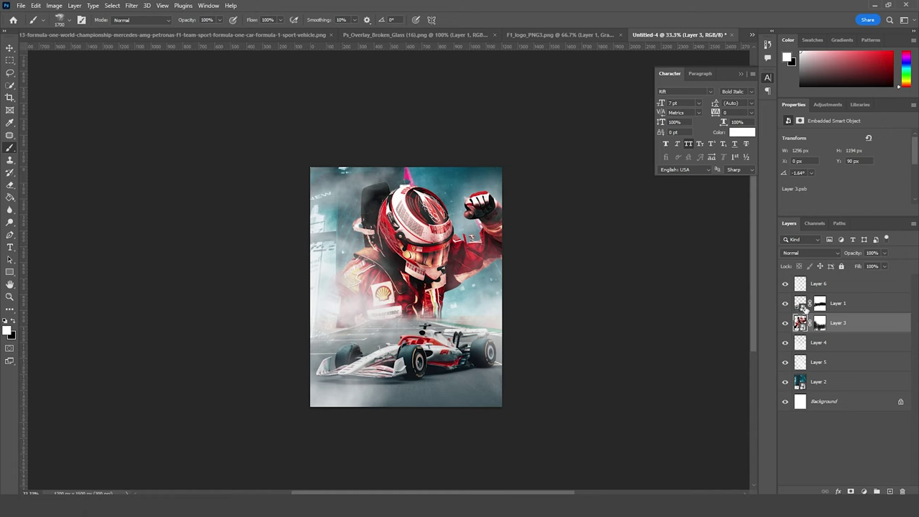
left_click(889, 491)
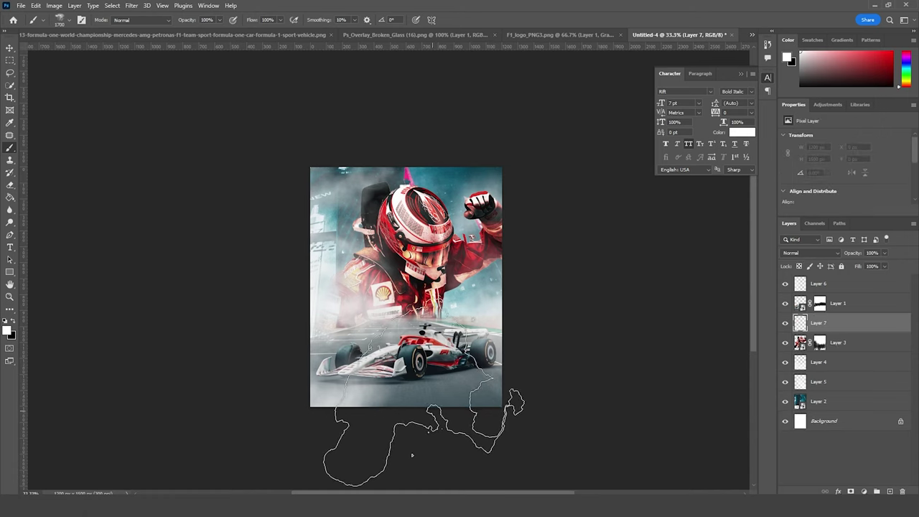
left_click(466, 324)
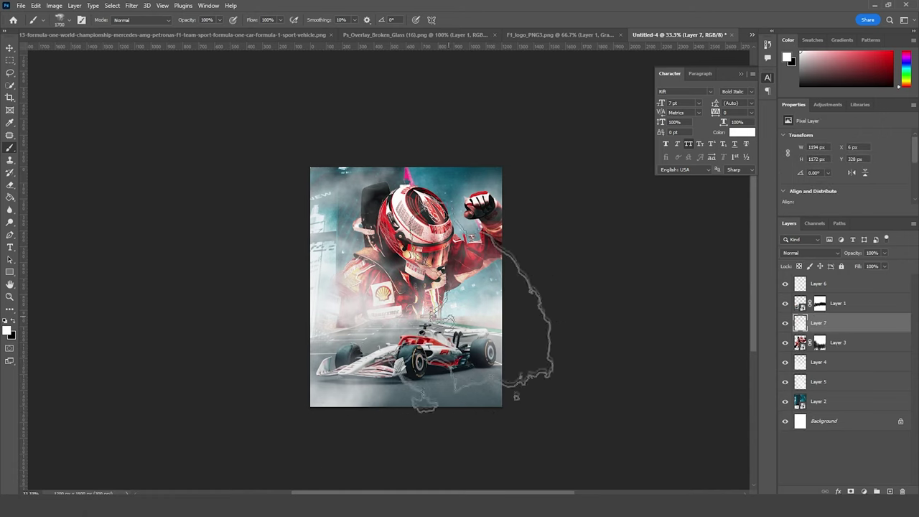
key("bracketleft")
key("bracketleft")
key("bracketleft")
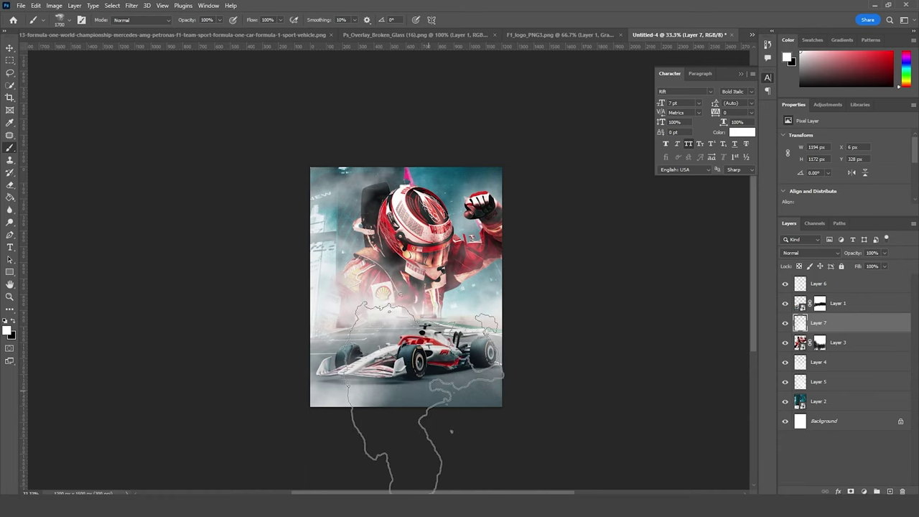
key("bracketleft")
key("bracketleft")
key("bracketleft")
key("bracketleft")
key("bracketleft")
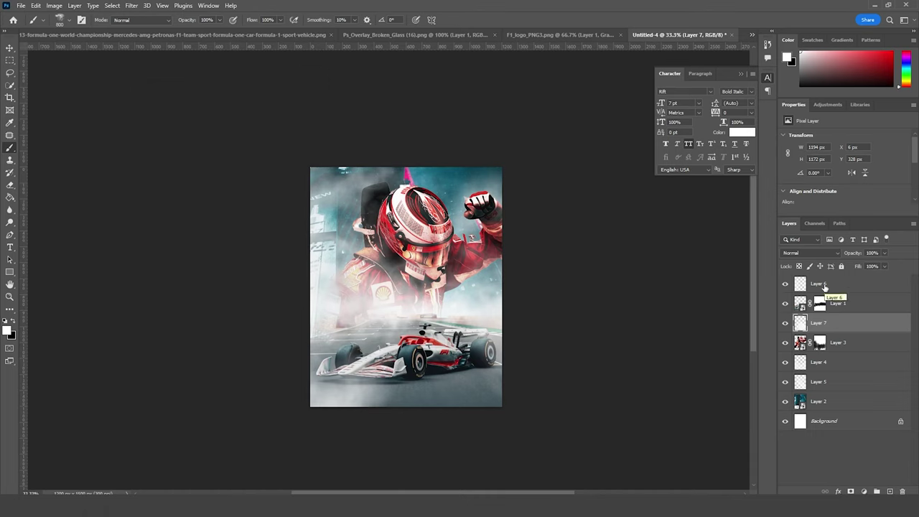
- Copy the overlay from Ps_Overlay_Broken_Glass (16).png into the poster and place its layer above all others
left_click(10, 48)
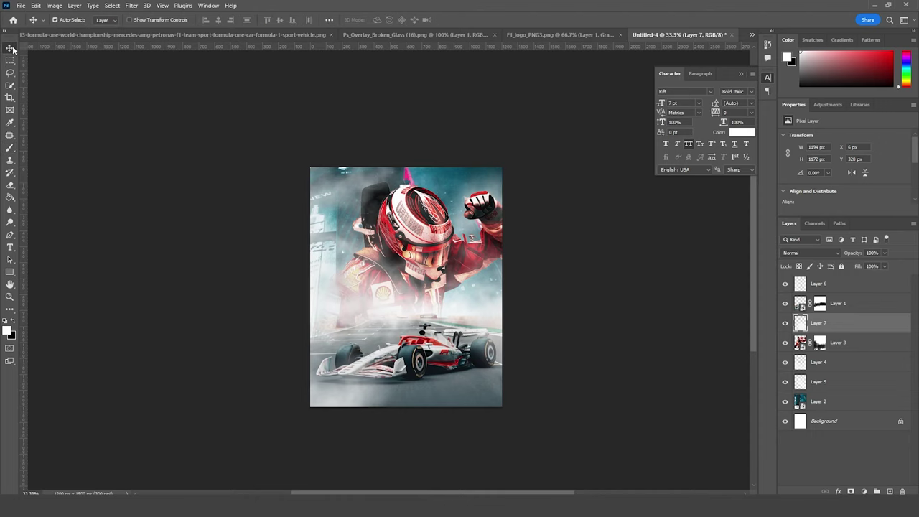
left_click(371, 40)
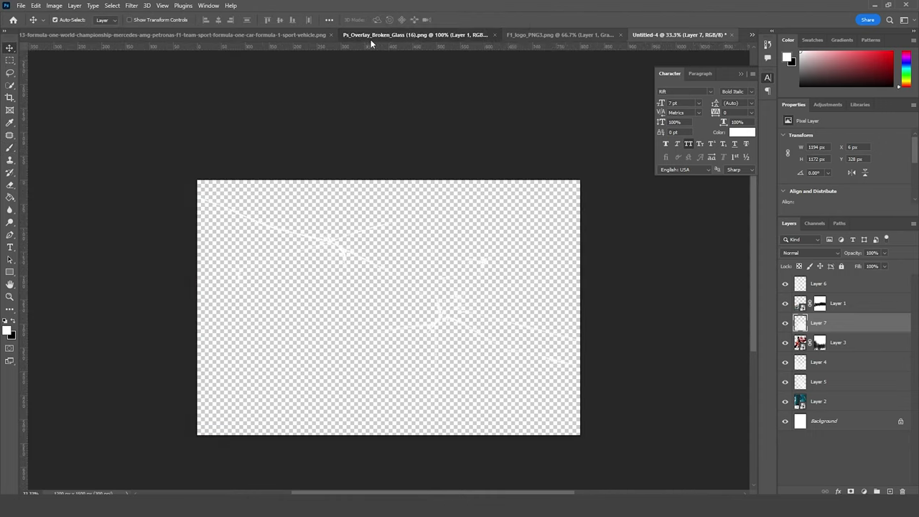
left_click_drag(437, 326, 723, 56)
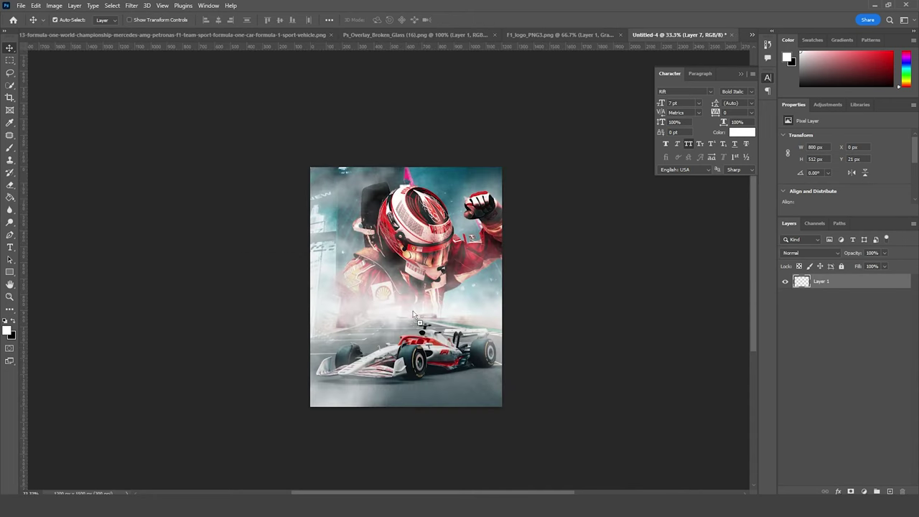
left_click_drag(413, 315, 417, 317)
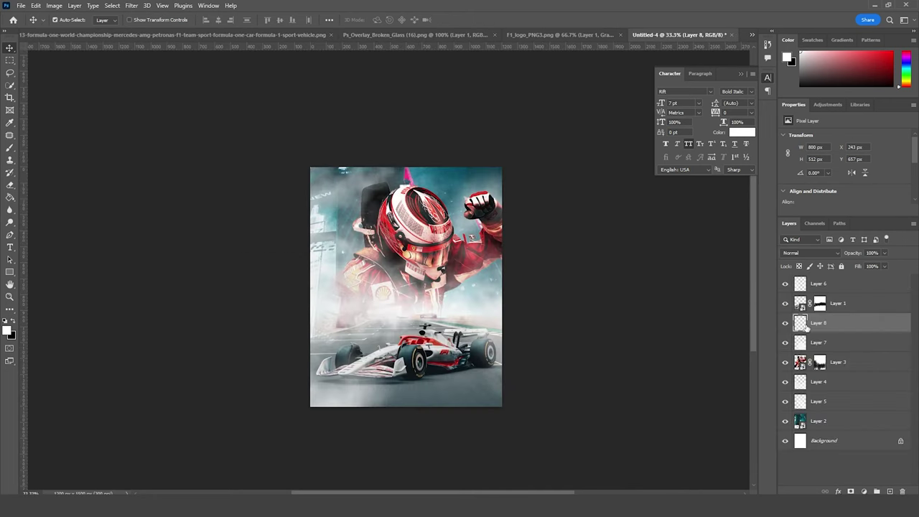
left_click_drag(803, 324, 819, 284)
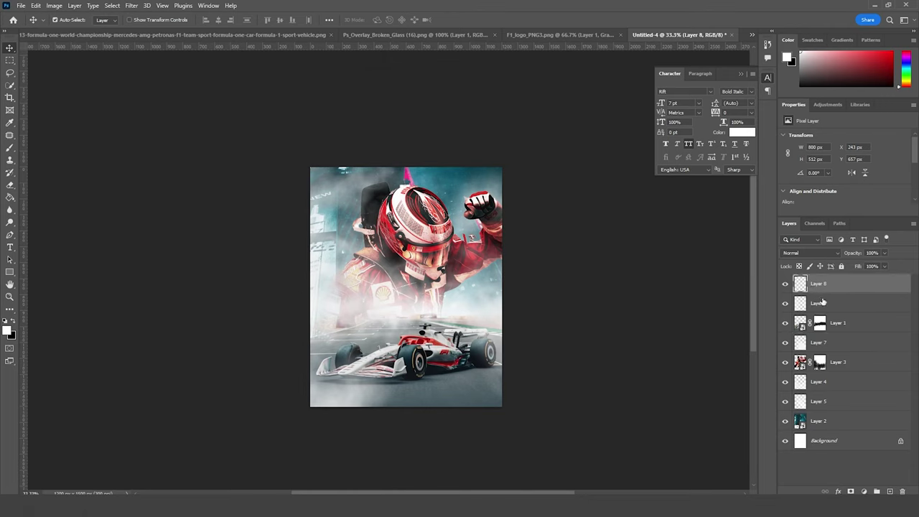
- Rename the broken glass overlay layer as crack glass
double_click(819, 284)
type("crack glass")
key("Return")
- Scale the crack glass layer to 285.66%, rotate it about 28.39°, and position it so the cracks span the driver and car
key("ctrl+t")
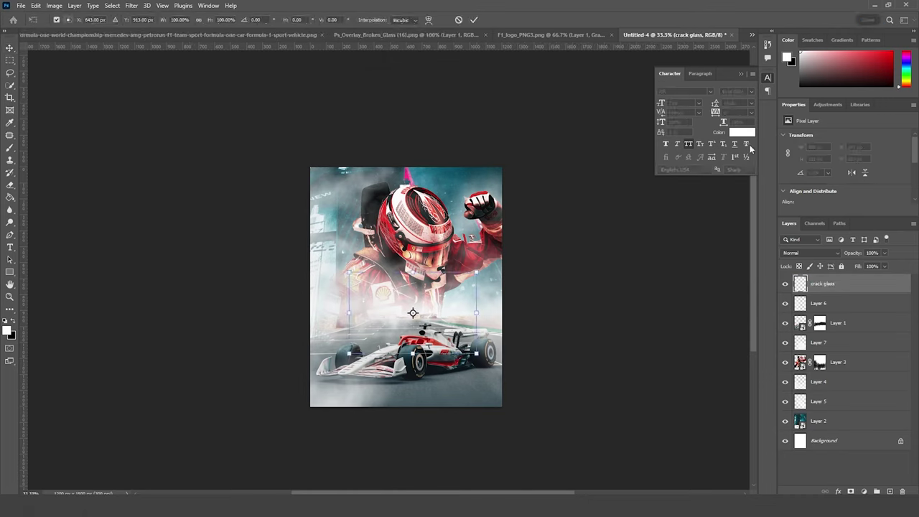
left_click_drag(477, 356, 587, 445)
left_click_drag(594, 164, 646, 271)
left_click_drag(488, 372, 460, 358)
left_click_drag(608, 257, 613, 257)
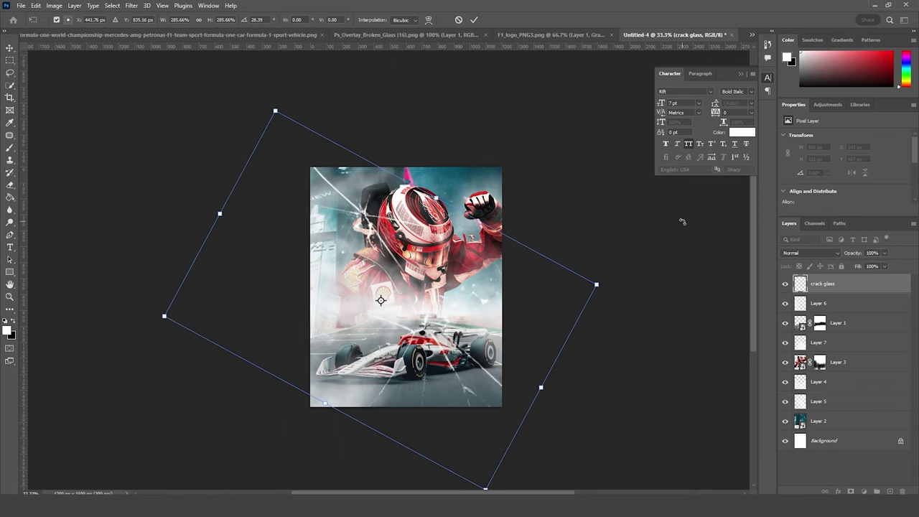
key("Return")
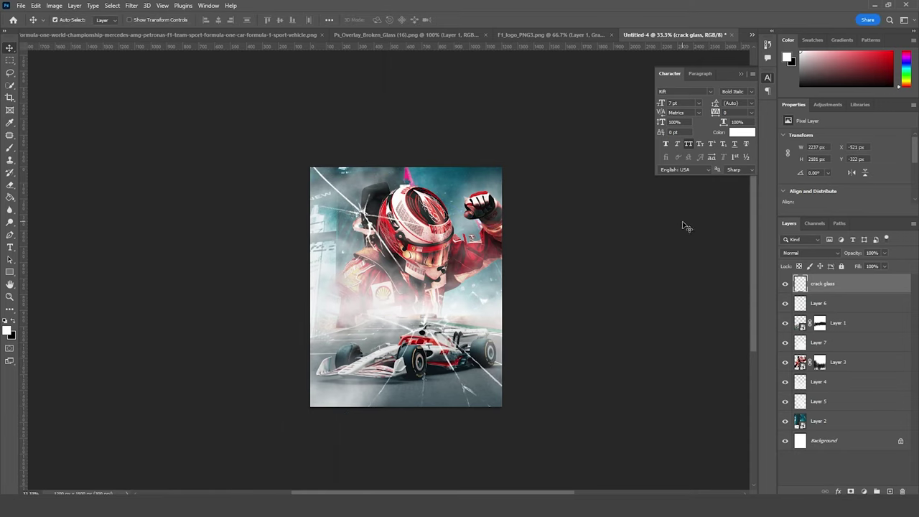
- Trace a closed white Pen shape, about 1060 x 1064 px, along the driver's diagonal crack to the car and out beyond the canvas's left edge
key("ctrl")
key("ctrl+plus")
key("ctrl+plus")
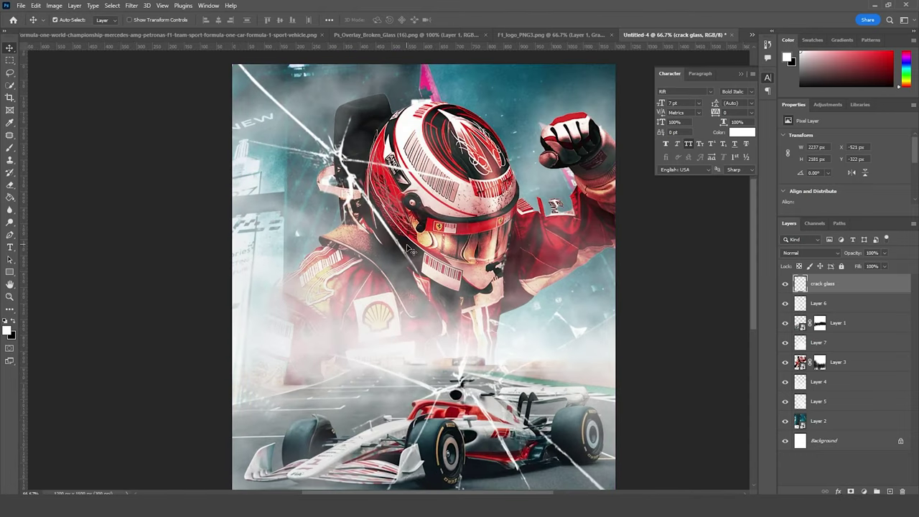
key("p")
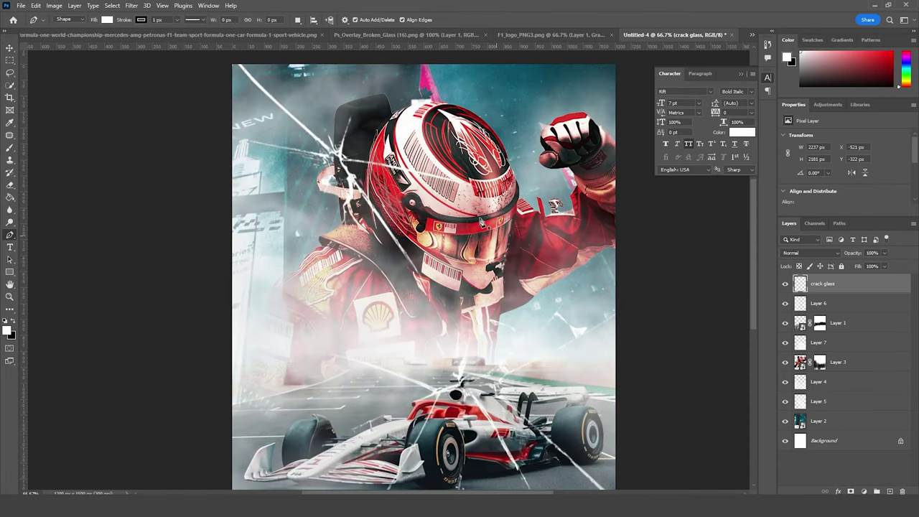
left_click(232, 55)
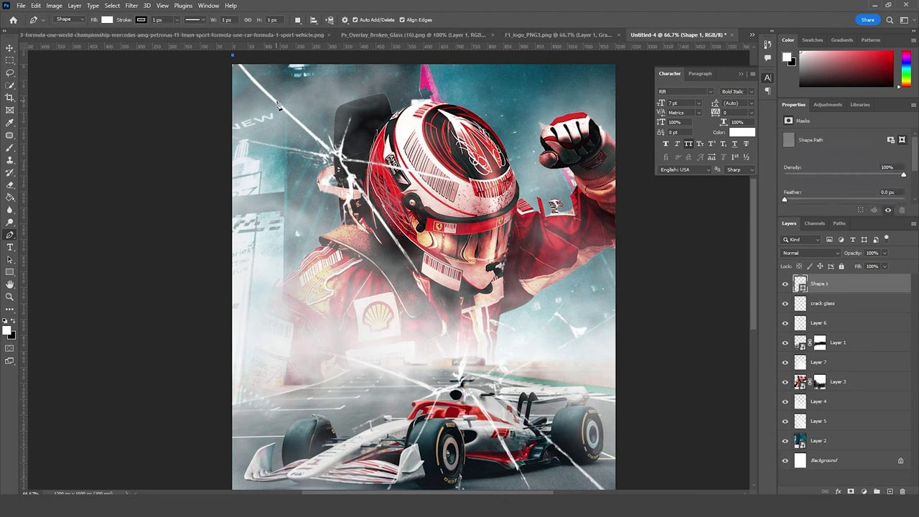
left_click_drag(279, 106, 287, 116)
left_click(328, 152)
left_click_drag(332, 154, 374, 231)
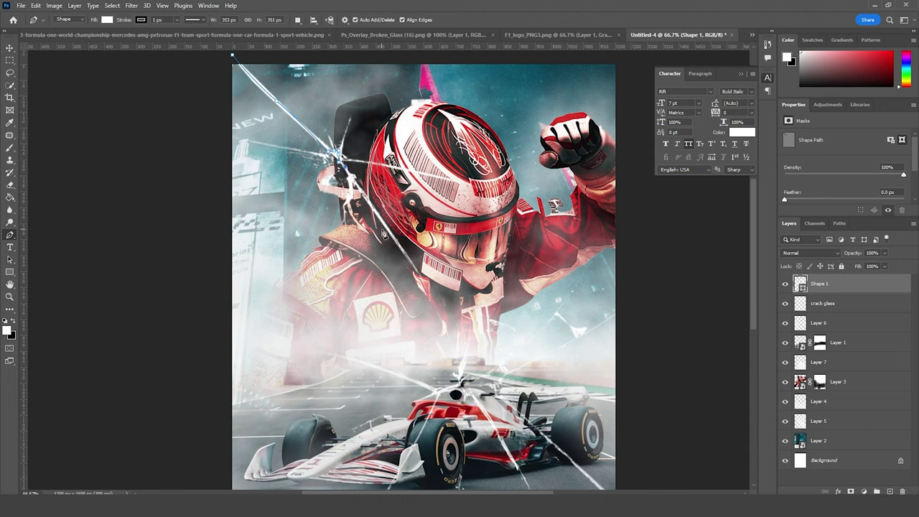
left_click(392, 240)
left_click_drag(478, 391, 487, 333)
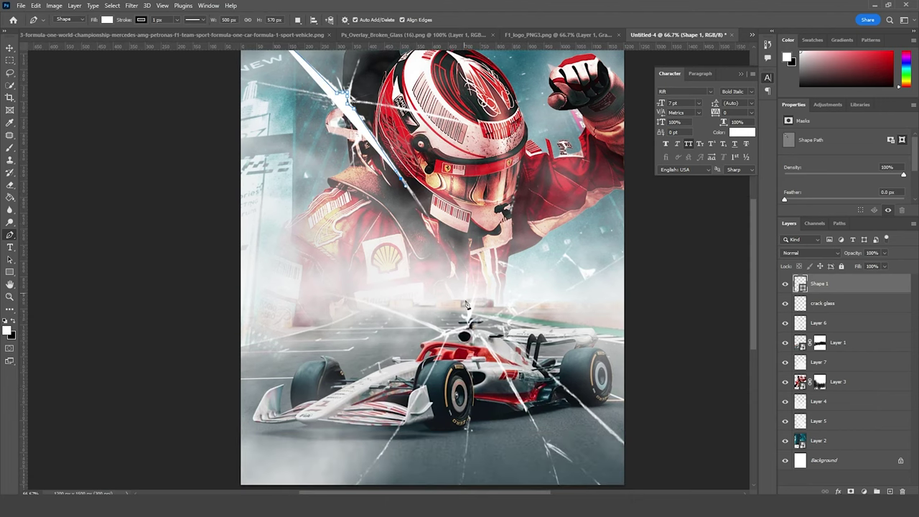
left_click_drag(465, 301, 441, 337)
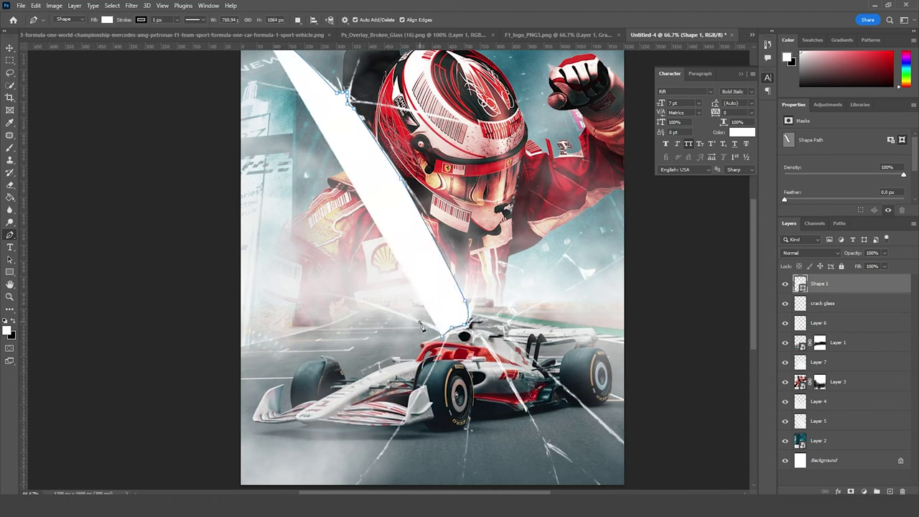
left_click_drag(148, 249, 74, 247)
left_click_drag(226, 88, 267, 295)
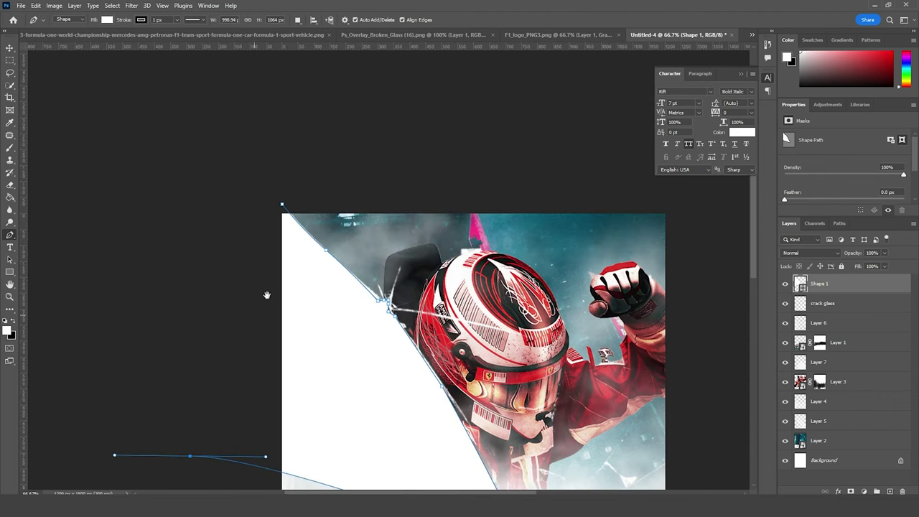
left_click(282, 207)
- Rename the new shape layer as selection 01, make crack glass the active layer, and hide selection 01
double_click(824, 285)
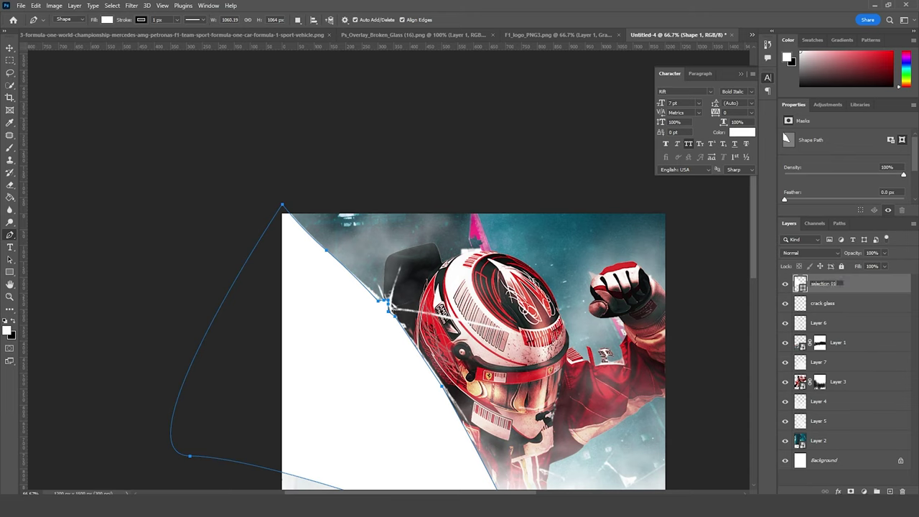
left_click(825, 304)
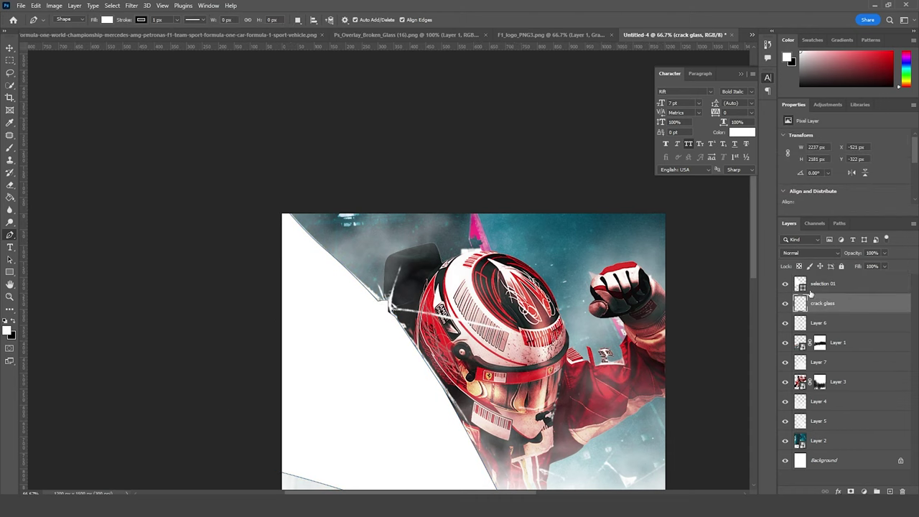
left_click(786, 284)
- Trace a closed Pen shape about 677 x 589 px between the two cracks fanning from the car's cockpit to the canvas's lower-right corner
scroll(438, 296, "down", 5)
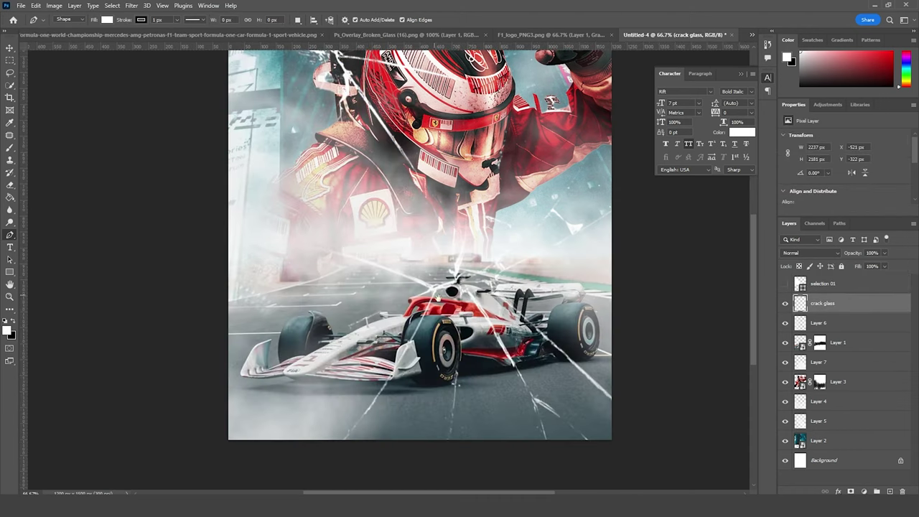
left_click(456, 273)
left_click(463, 293)
left_click(545, 439)
left_click_drag(545, 440, 551, 484)
left_click(671, 453)
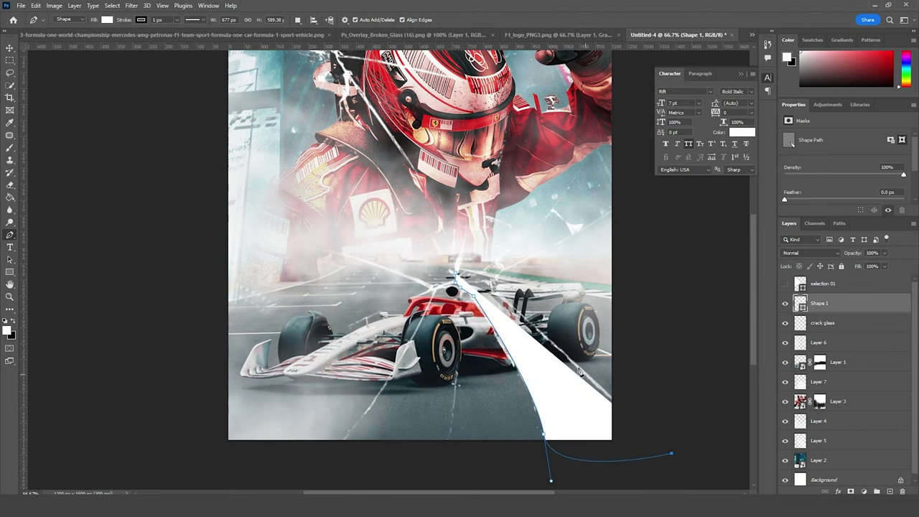
left_click(533, 327)
left_click(490, 285)
left_click(487, 282)
left_click(455, 270)
- Rename the second shape layer as seclectio 02, make crack glass the active layer, and hide the shape
double_click(819, 304)
type("seclectio 02")
left_click(822, 324)
left_click(785, 304)
- Trace a closed Pen shape, about 1240 x 844 px, along the cracks enclosing the car's front and the canvas's lower-left corner
left_click_drag(250, 221, 292, 189)
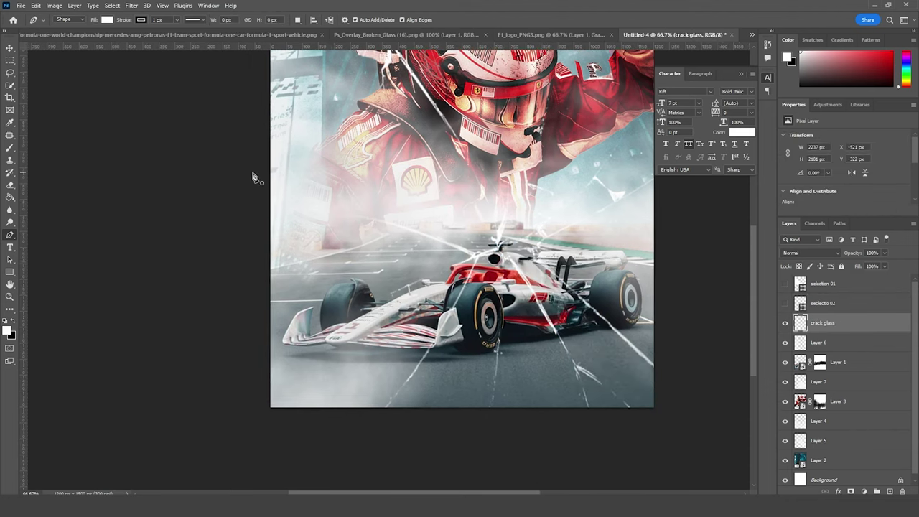
left_click(223, 186)
mouse_move(420, 234)
left_mouse_down()
mouse_move(475, 256)
mouse_move(468, 251)
left_mouse_up()
left_click(477, 254)
left_click(468, 266)
left_click(470, 274)
left_click(434, 340)
left_click(371, 429)
left_click(99, 454)
left_click(83, 290)
left_click(223, 186)
- Rename the third shape layer as selection 03, make crack glass the active layer, and hide selection 03
double_click(819, 322)
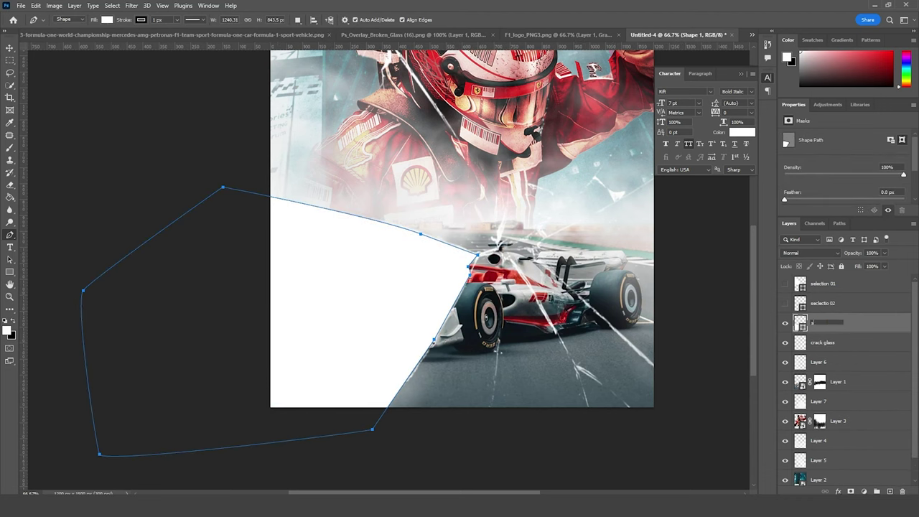
left_click(854, 345)
left_click(785, 322)
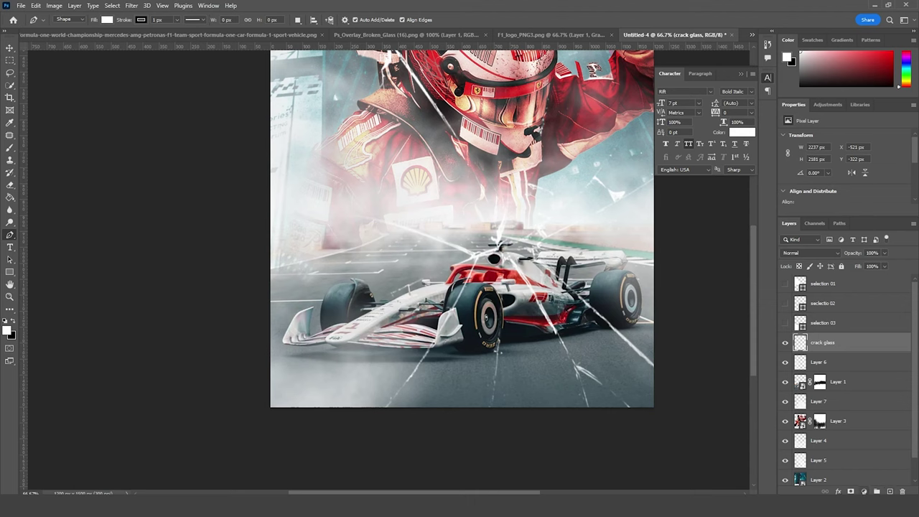
- Add a Hue/Saturation adjustment directly above crack glass with saturation -82 and invert its mask to black
left_click(864, 491)
left_click(866, 400)
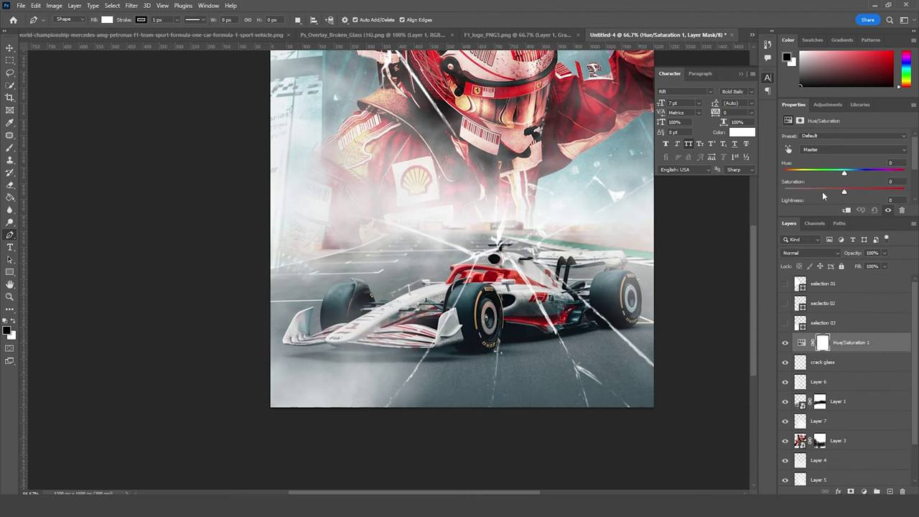
left_click_drag(824, 193, 812, 194)
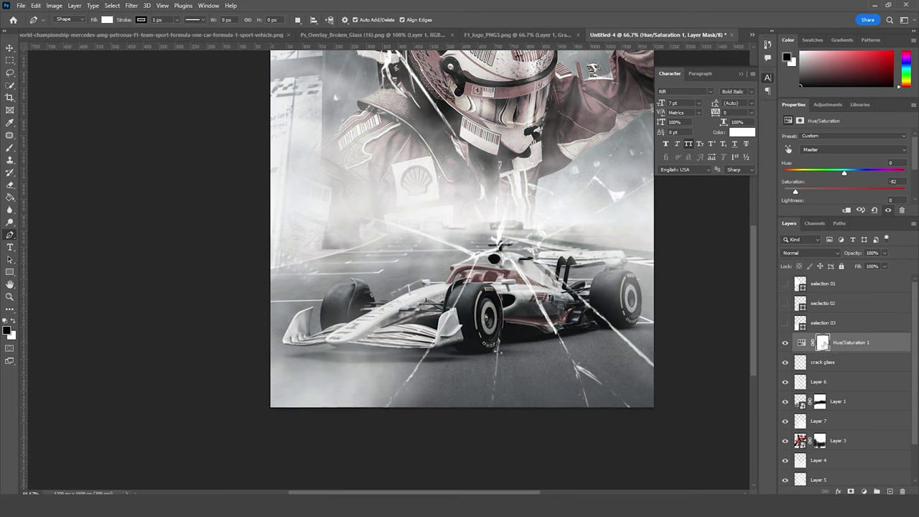
left_click(822, 343)
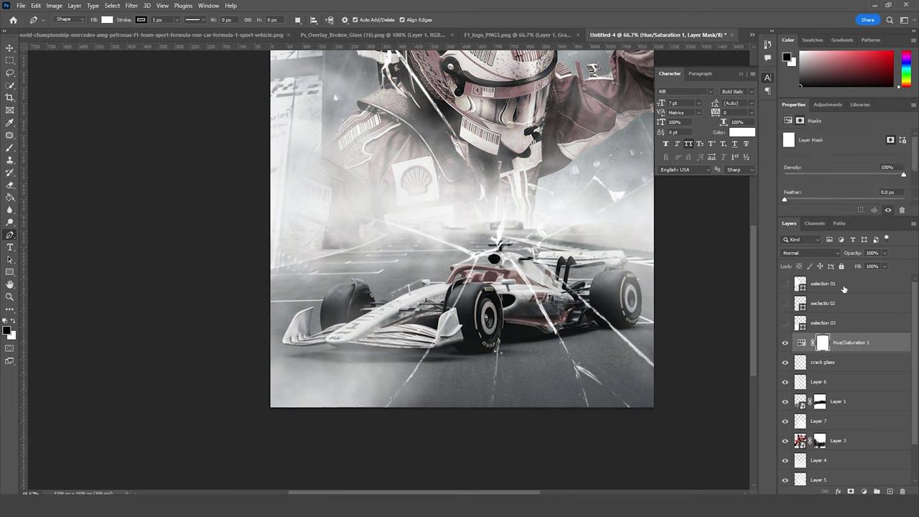
key("ctrl+i")
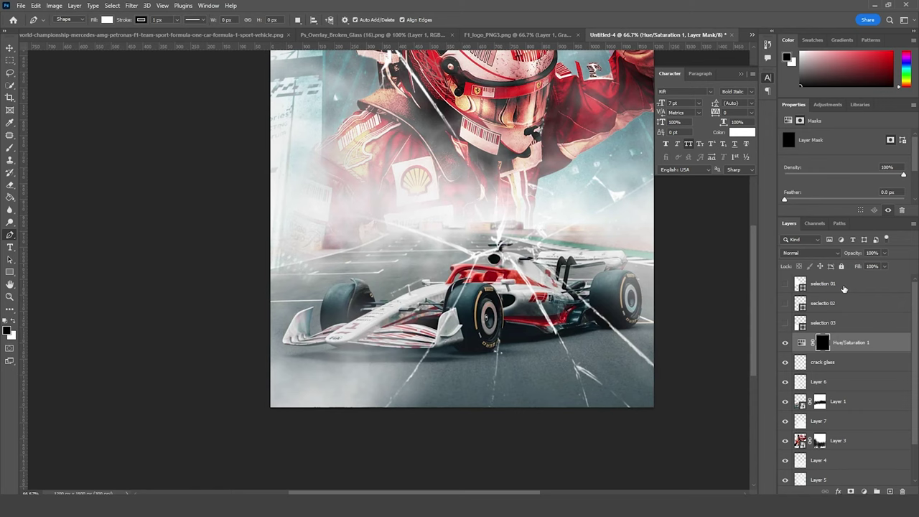
- Load selection 01's outline as a selection, fill it white on the Hue/Saturation mask, compare the effect on and off, and deselect
left_click(801, 290, "ctrl")
left_click_drag(392, 67, 408, 147)
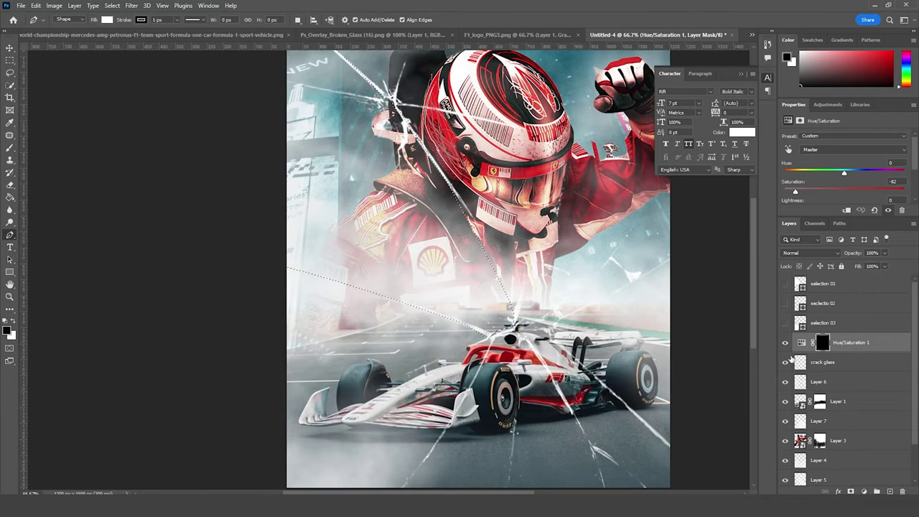
left_click(801, 344)
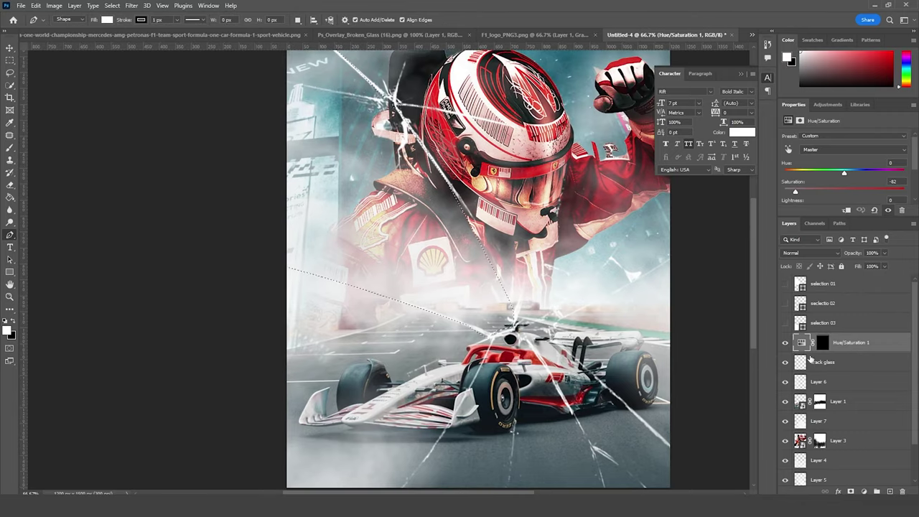
left_click(824, 345)
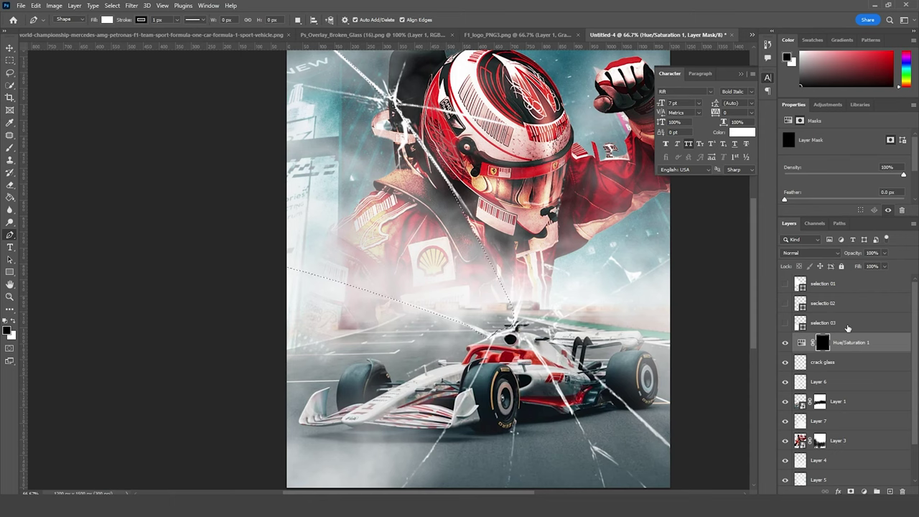
key("ctrl+BackSpace")
left_click_drag(428, 273, 440, 322)
left_click(784, 343)
left_click(785, 343)
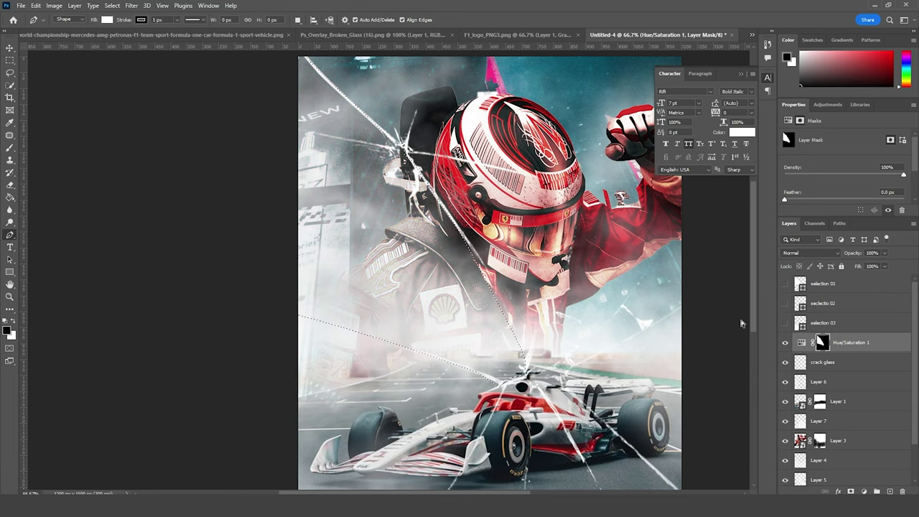
key("ctrl+d")
- Add a second Hue/Saturation adjustment, colorized with hue 194 and saturation 27, and invert its mask to black
left_click_drag(526, 336, 501, 275)
left_click(865, 491)
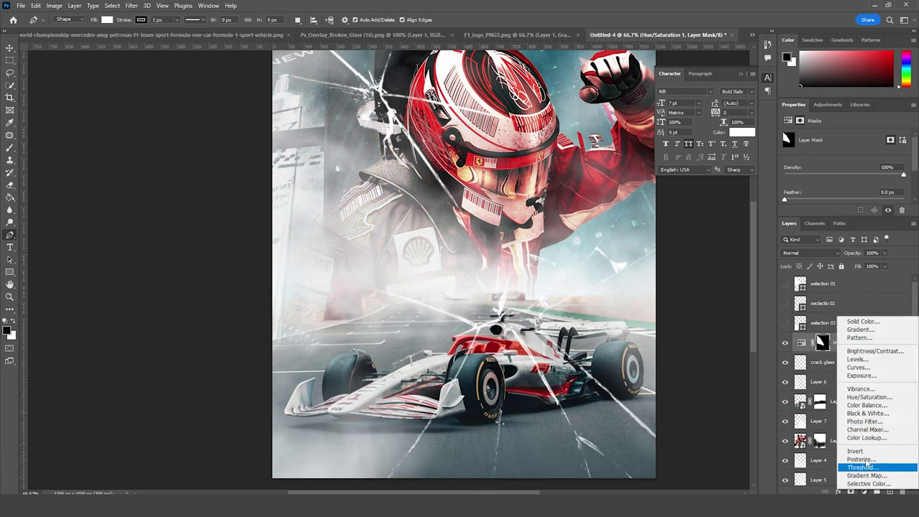
left_click(861, 398)
scroll(867, 170, "down", 3)
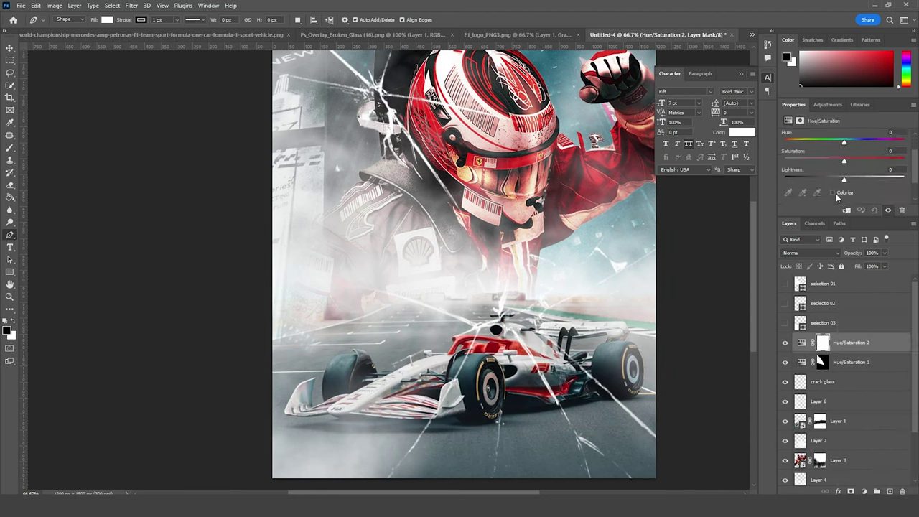
left_click(833, 193)
scroll(836, 186, "up", 1)
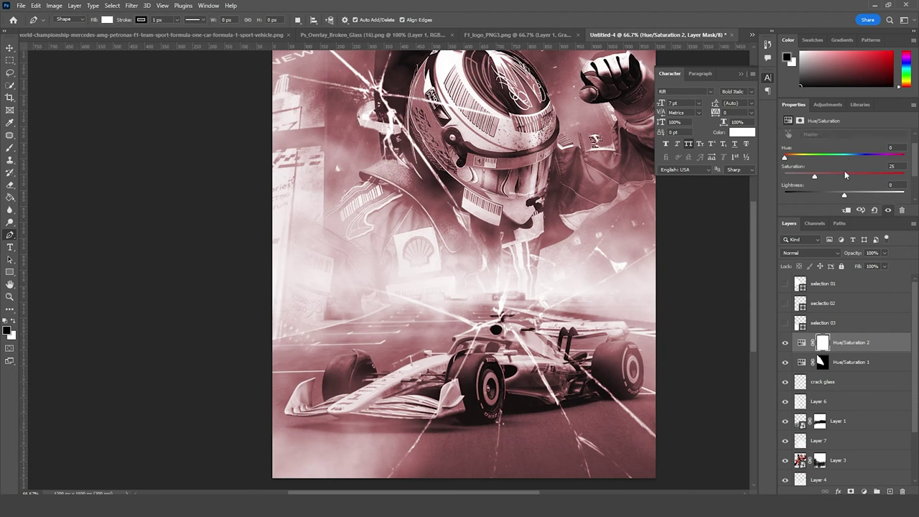
left_click_drag(848, 157, 849, 161)
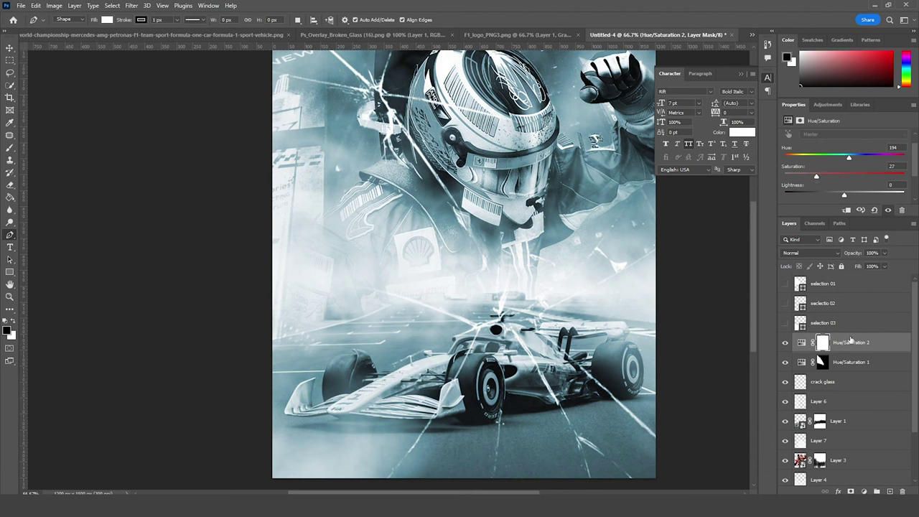
left_click(803, 344)
left_click(822, 344)
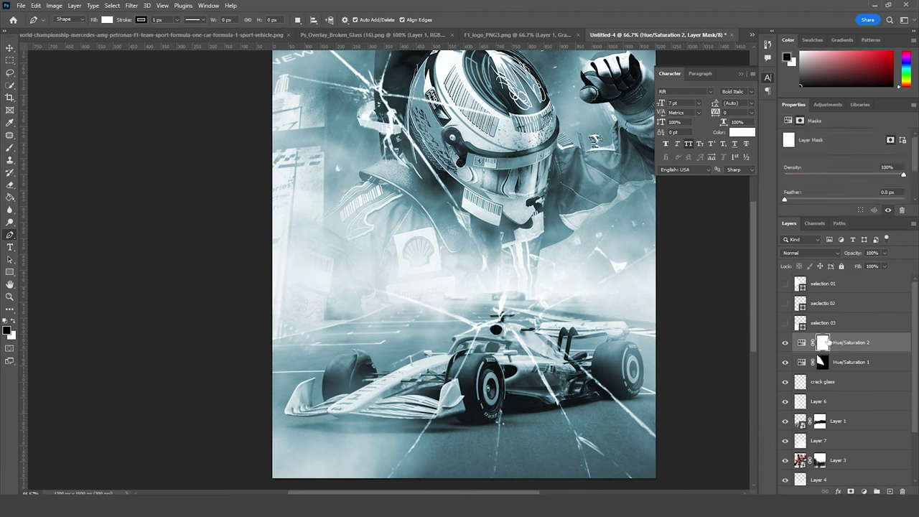
key("ctrl+i")
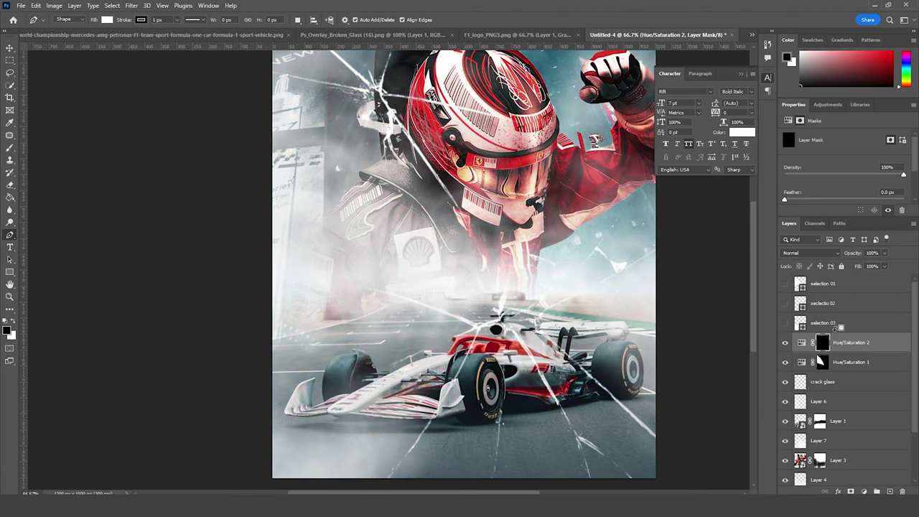
- Load seclectio 02's outline as a selection, fill it white on the second Hue/Saturation mask, and deselect
left_click(800, 308, "ctrl")
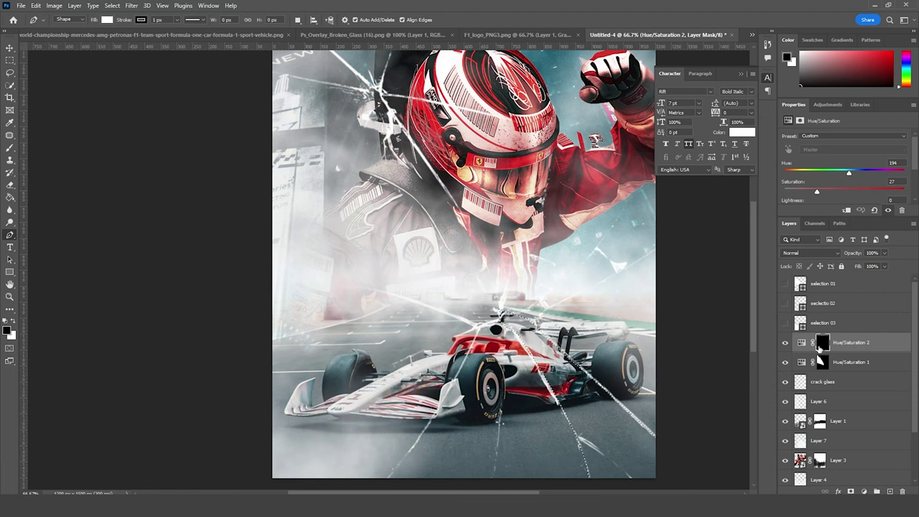
left_click(837, 342)
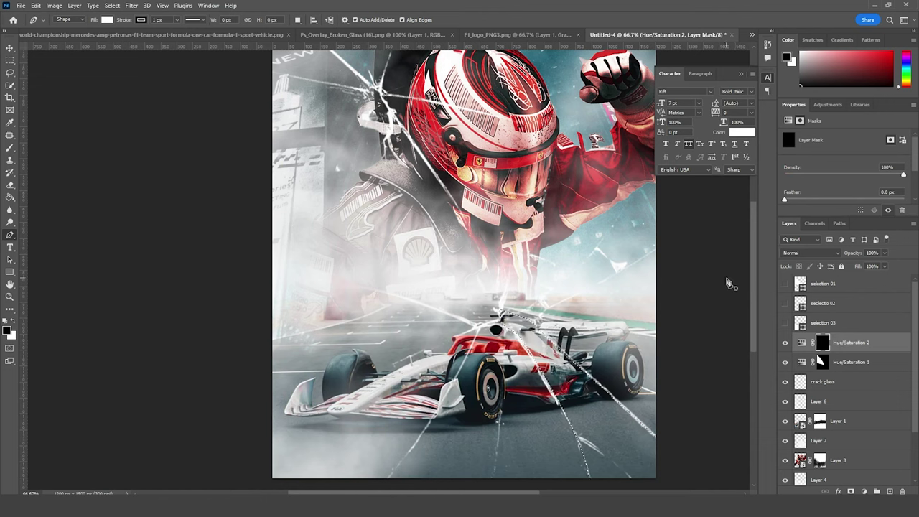
key("ctrl+BackSpace")
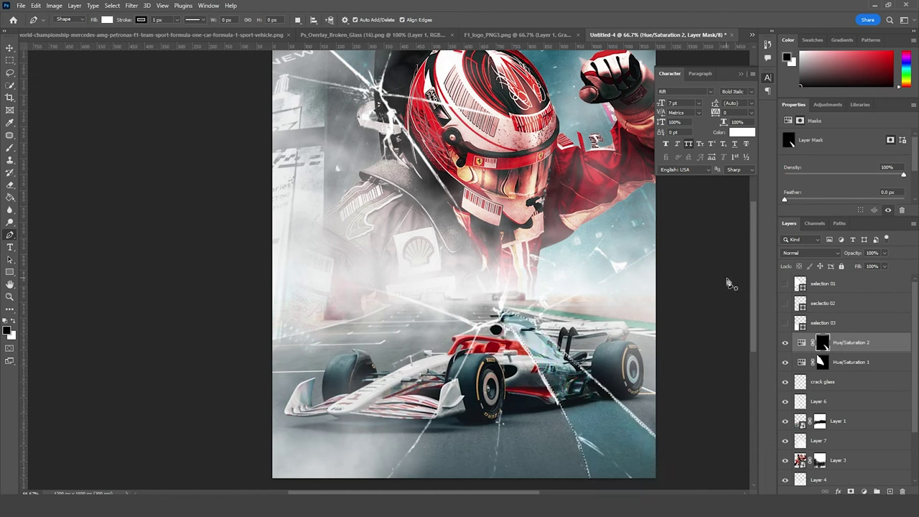
key("ctrl+d")
- Add a third Hue/Saturation adjustment, colorize it with a green hue, and invert its mask to black
left_click(864, 491)
left_click(879, 395)
left_click(832, 192)
left_click_drag(785, 142, 842, 143)
scroll(835, 179, "down", 1)
left_click(822, 342)
key("ctrl+i")
- Load selection 03's outline as a selection, fill it white on the third Hue/Saturation mask, and deselect
left_click(802, 326, "ctrl")
left_click(826, 346)
key("ctrl+BackSpace")
key("ctrl+d")
key("ctrl+minus")
key("ctrl+minus")
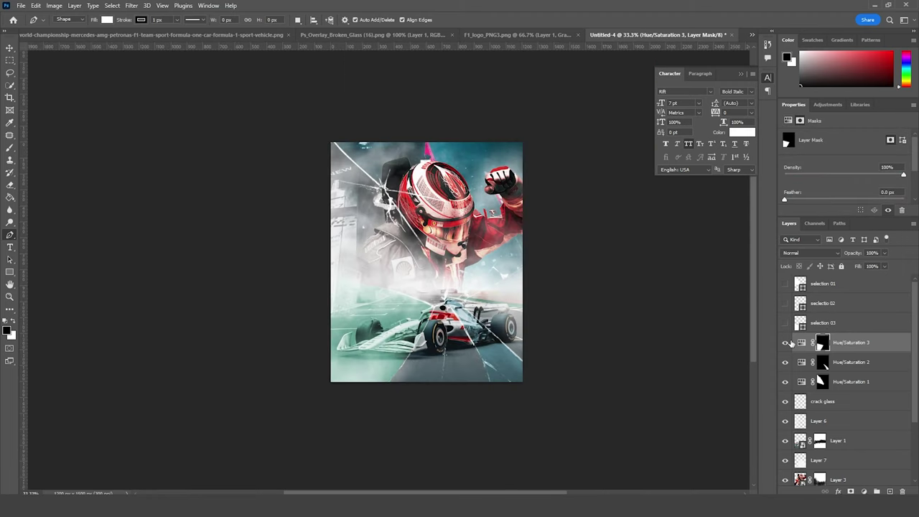
- Stamp the visible layers into a new layer and, in Camera Raw, set exposure +0.50, shadows +8, texture +25 and clarity +31
key("ctrl+shift+alt+e")
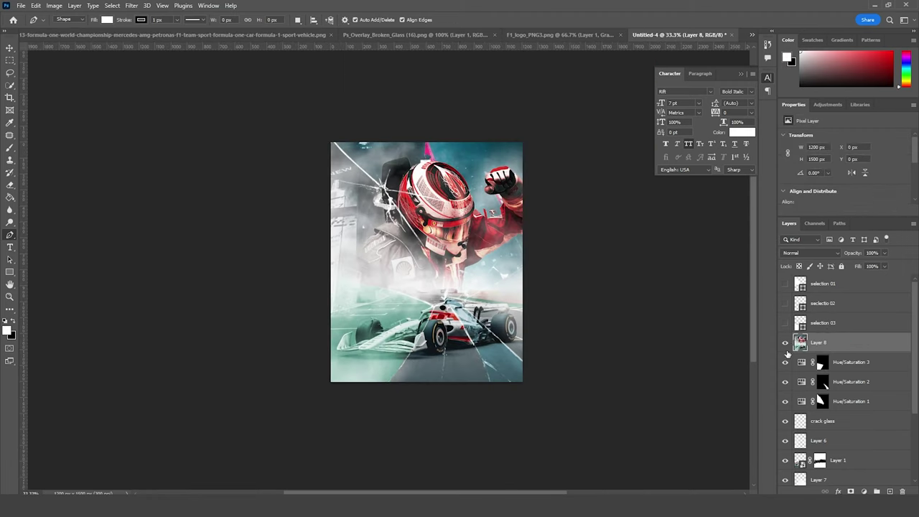
left_click(132, 6)
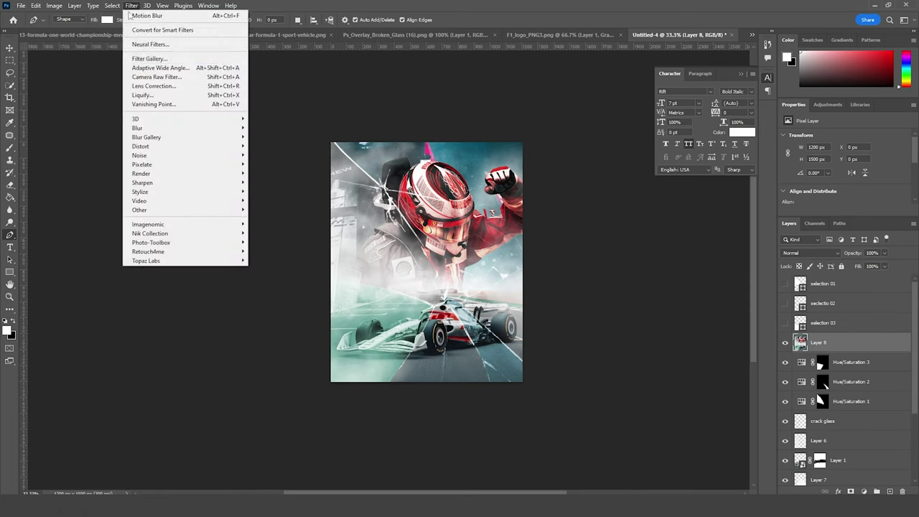
left_click(153, 77)
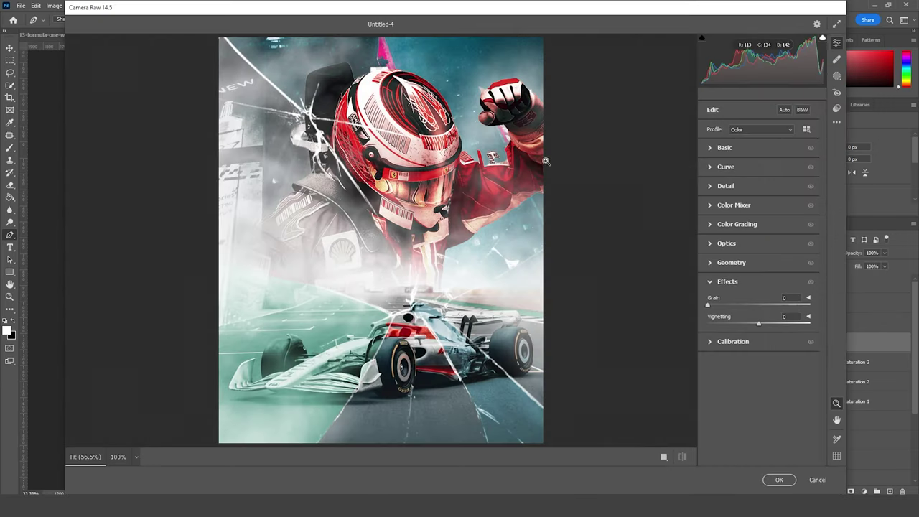
left_click(710, 147)
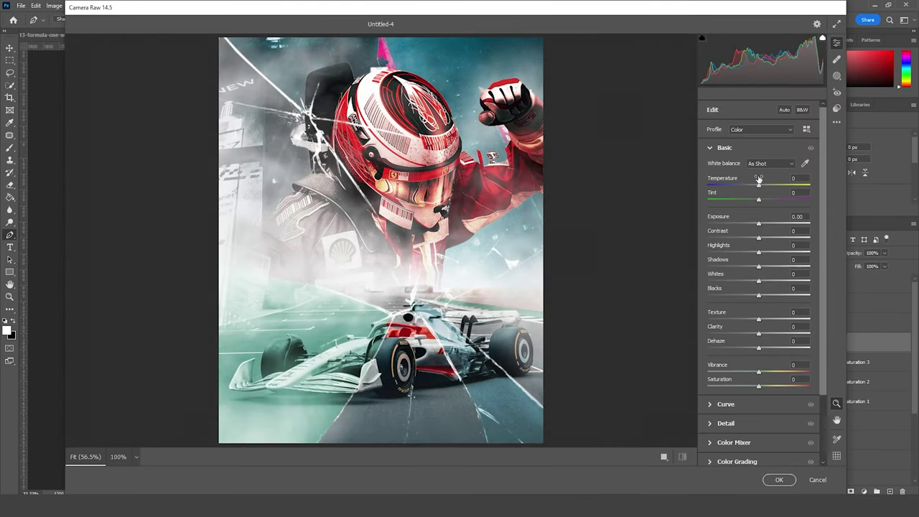
left_click(774, 334)
left_click(772, 318)
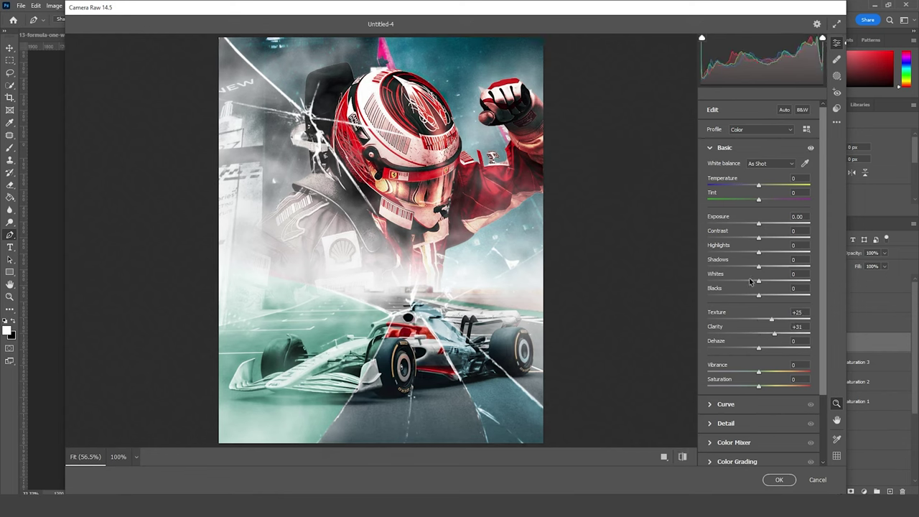
left_click(763, 224)
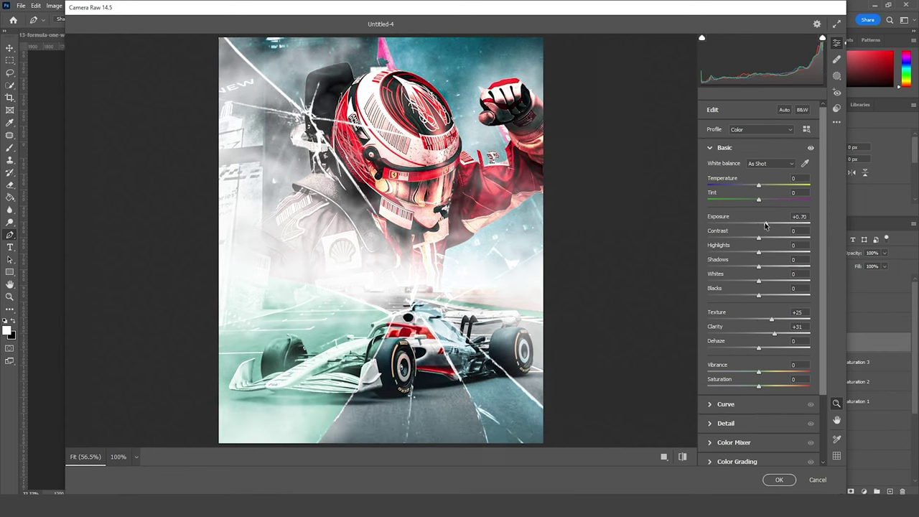
left_click(769, 267)
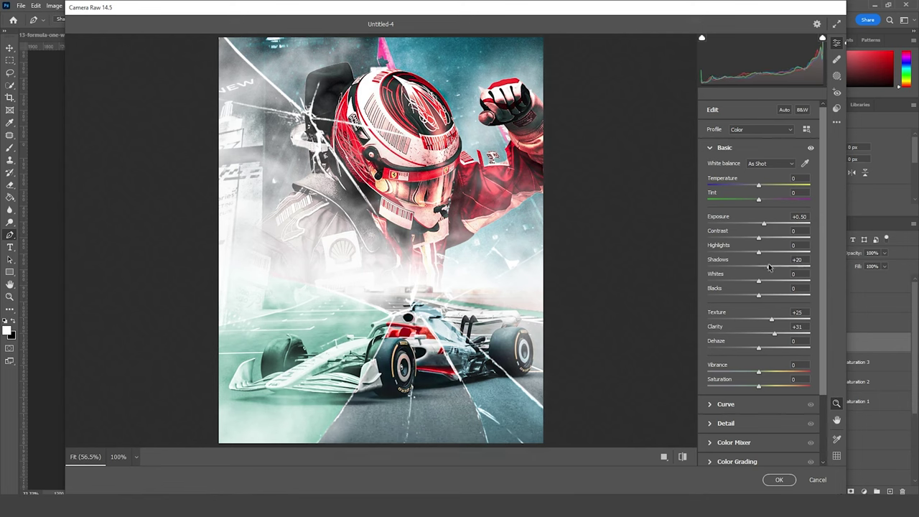
left_click_drag(769, 267, 762, 267)
- Add grain of 21 and vignetting of -11 in the Camera Raw effects, and apply the filter
scroll(743, 354, "down", 3)
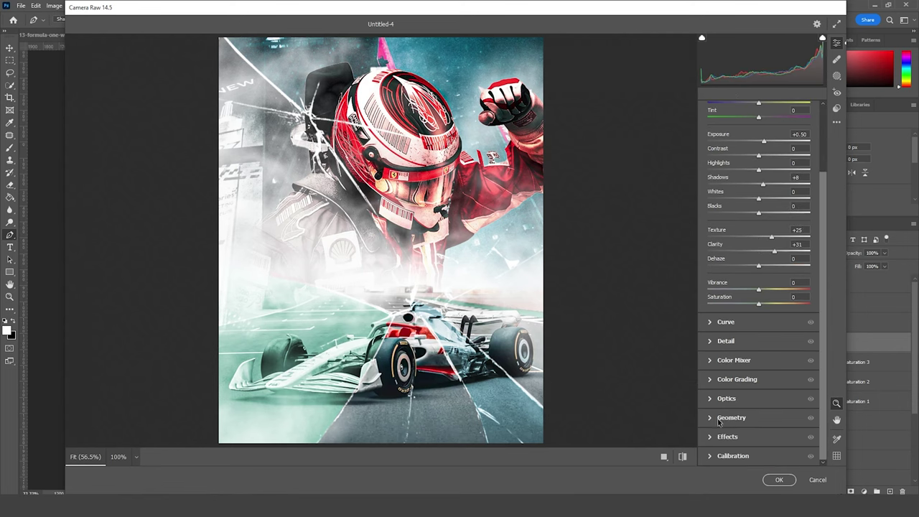
left_click(714, 400)
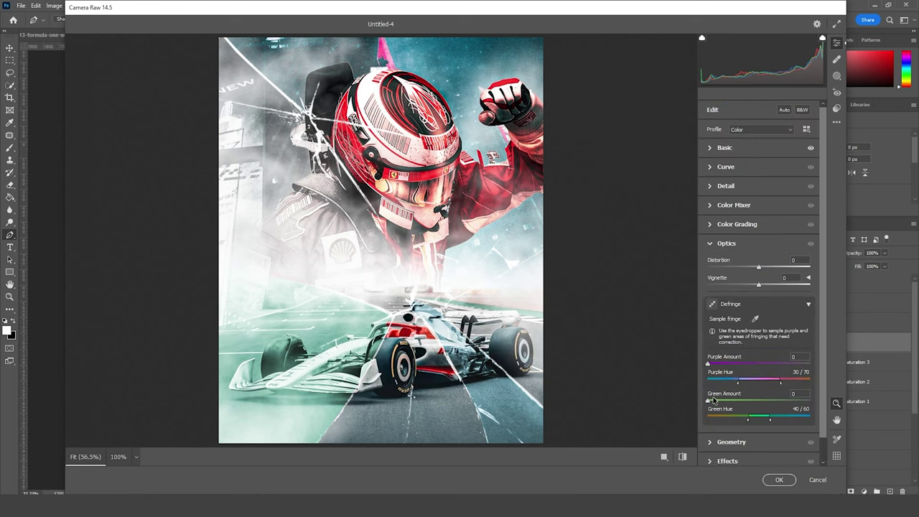
left_click(710, 245)
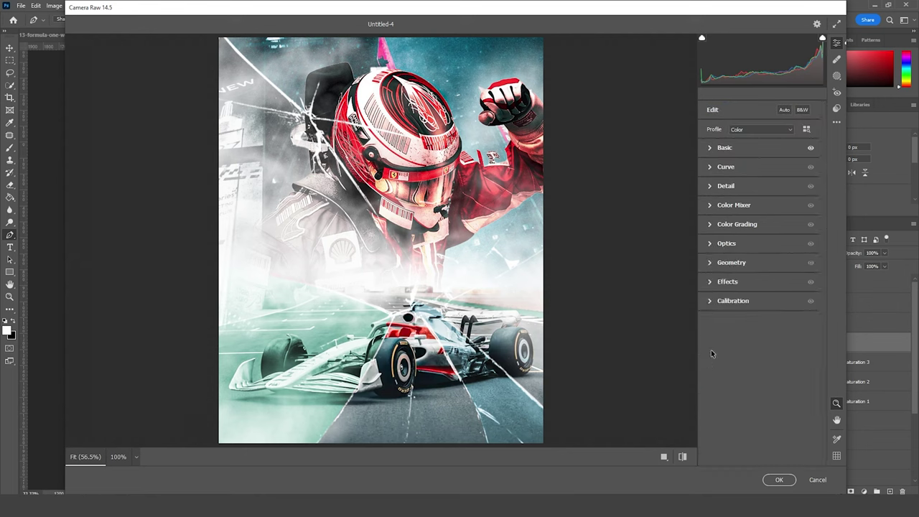
left_click(711, 283)
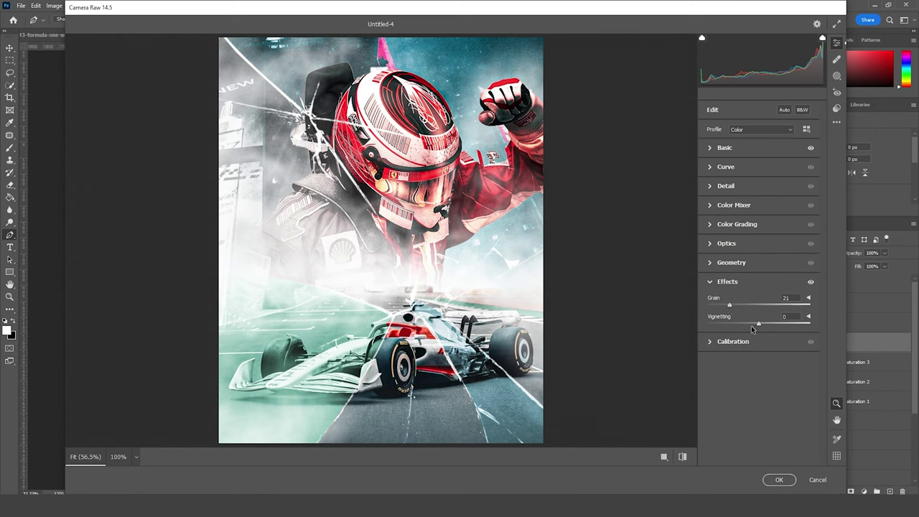
left_click_drag(758, 327, 752, 327)
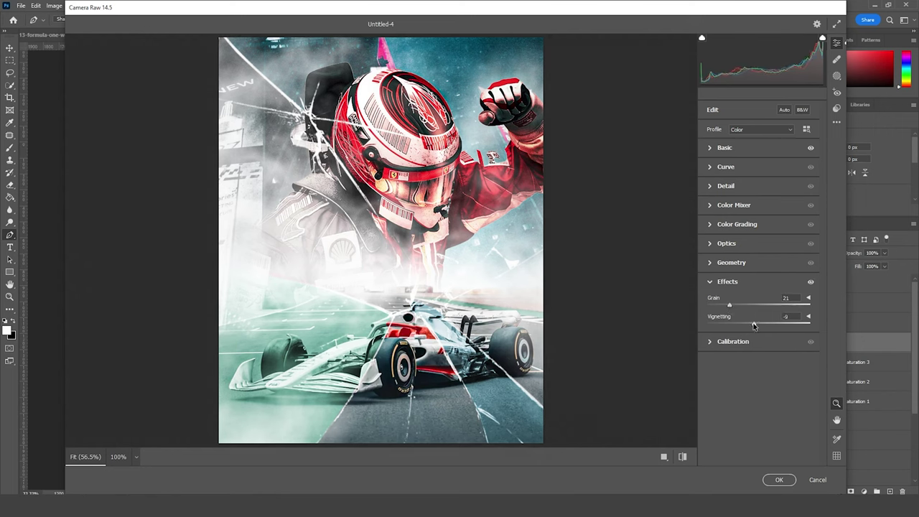
left_click(777, 478)
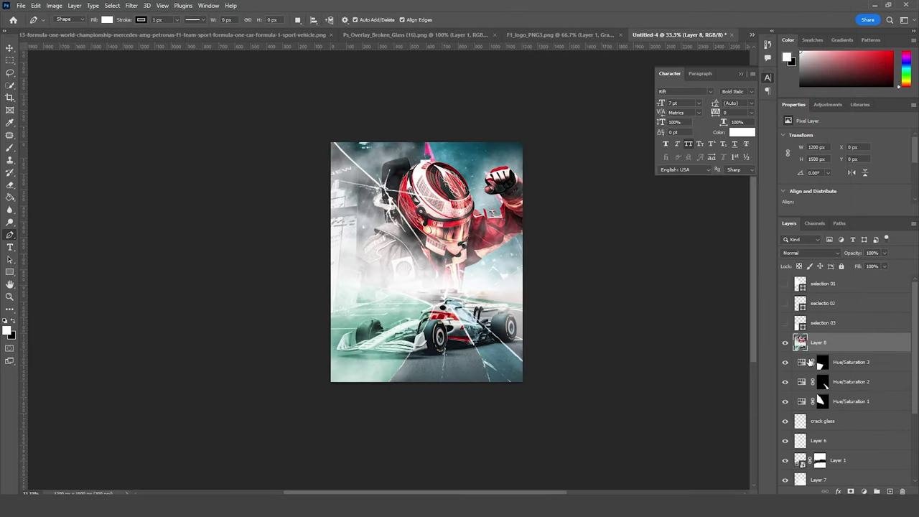
- Add a Color Lookup adjustment above the stamped layer and load the 3D LUT file windymoodlut 2020.cube
left_click(864, 492)
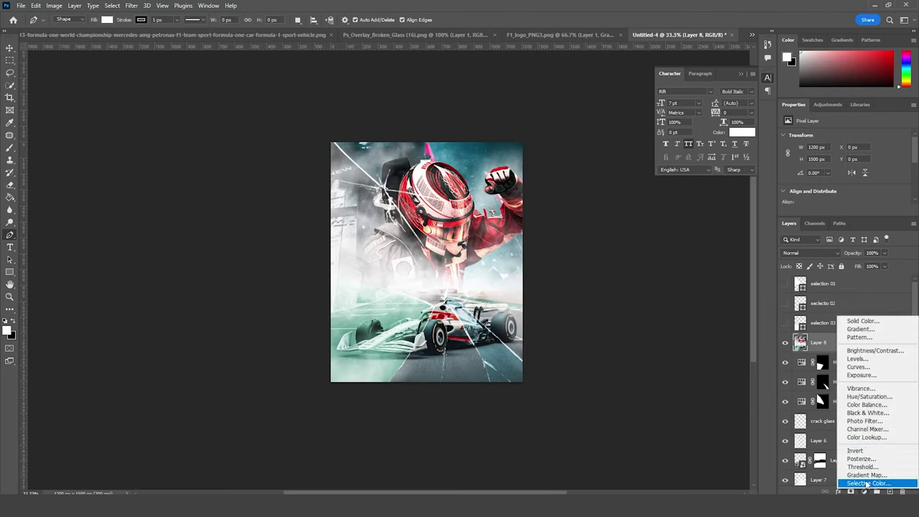
left_click(865, 437)
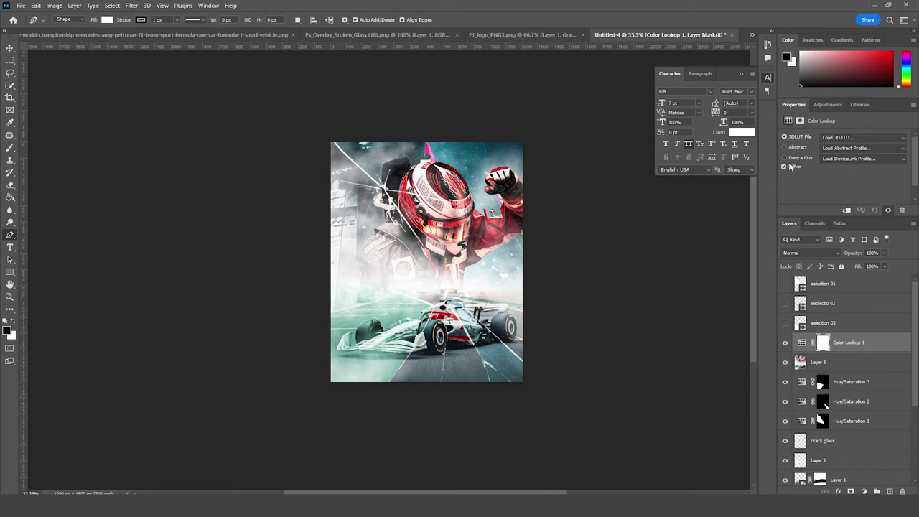
left_click(851, 139)
left_click(822, 149)
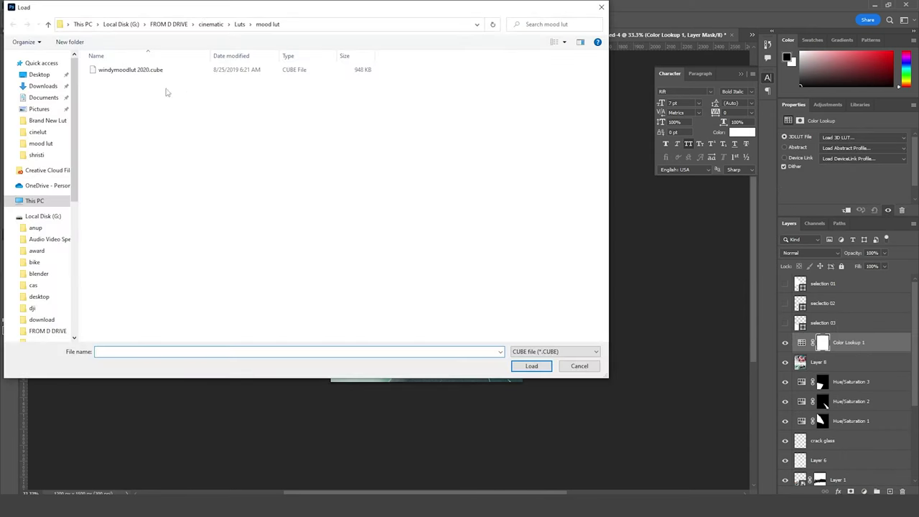
left_click(144, 73)
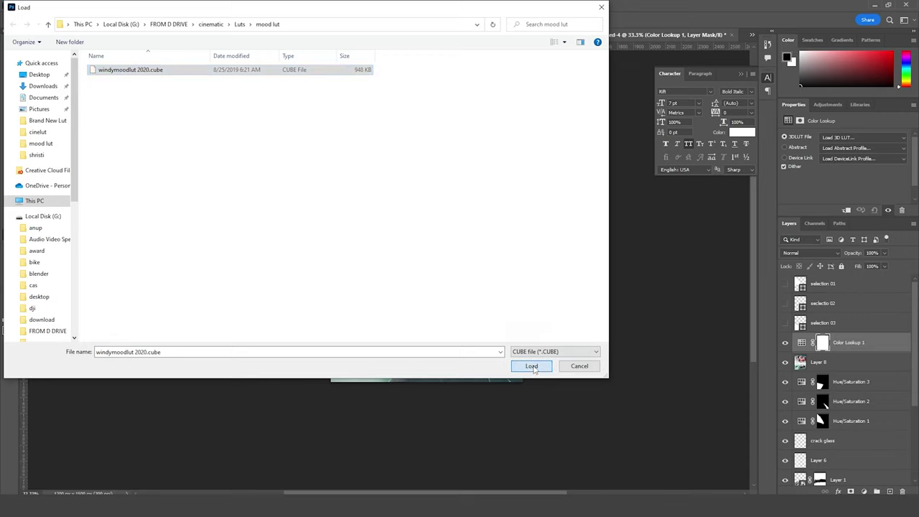
left_click(534, 367)
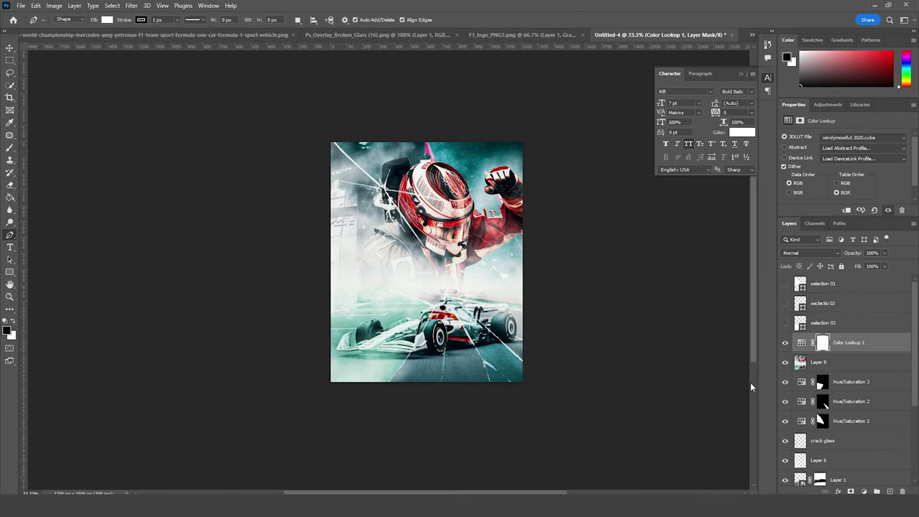
- Bring the bokeh light photo into the poster document as a new layer covering the canvas, and minimize the photo's window
key("ctrl+plus")
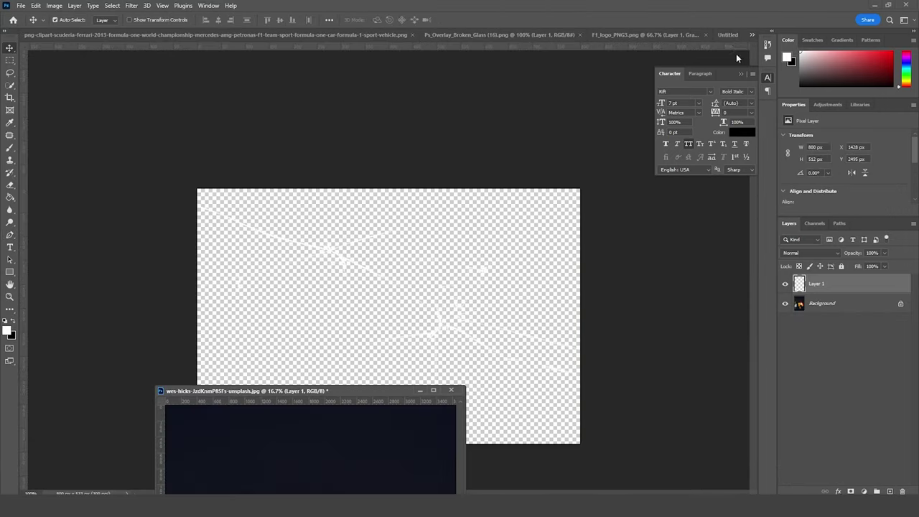
left_click(727, 35)
left_click_drag(294, 468, 478, 192)
left_click_drag(798, 310, 466, 215)
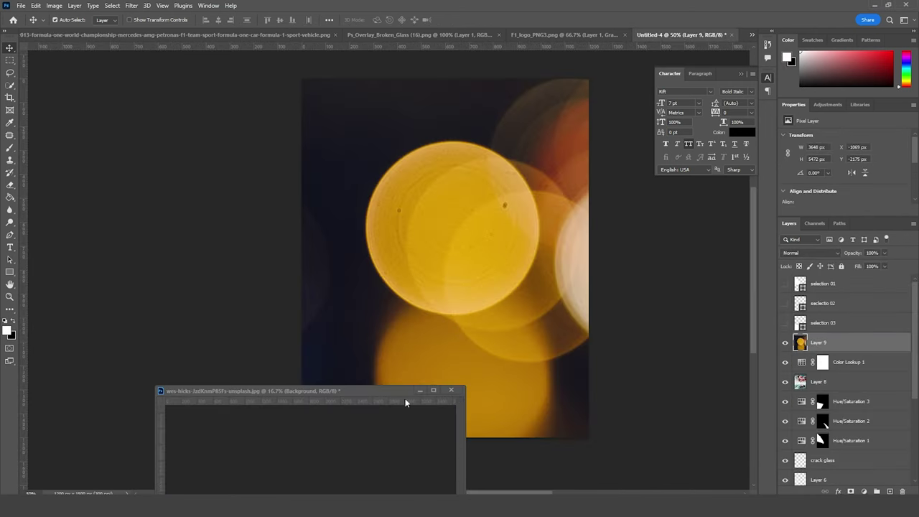
left_click(421, 390)
- Set the bokeh layer's blend mode to Screen and move it below the Color Lookup adjustment
left_click(810, 253)
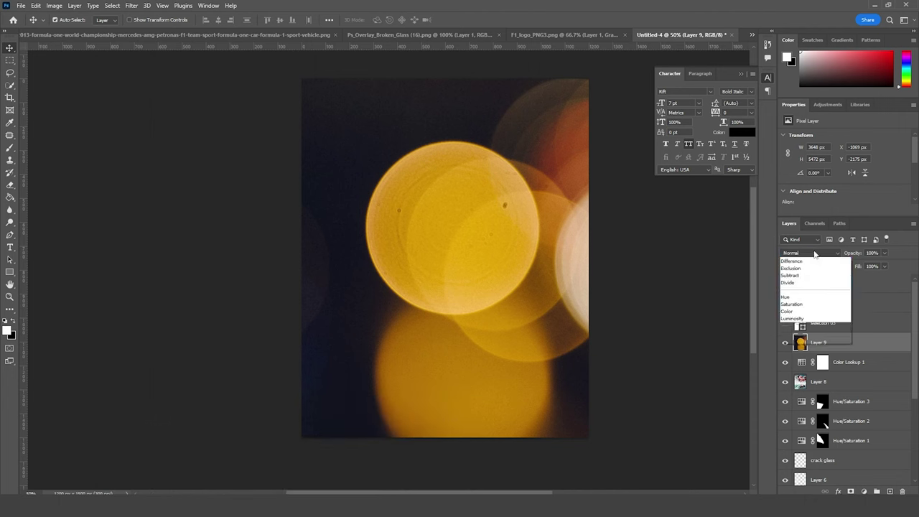
left_click(790, 332)
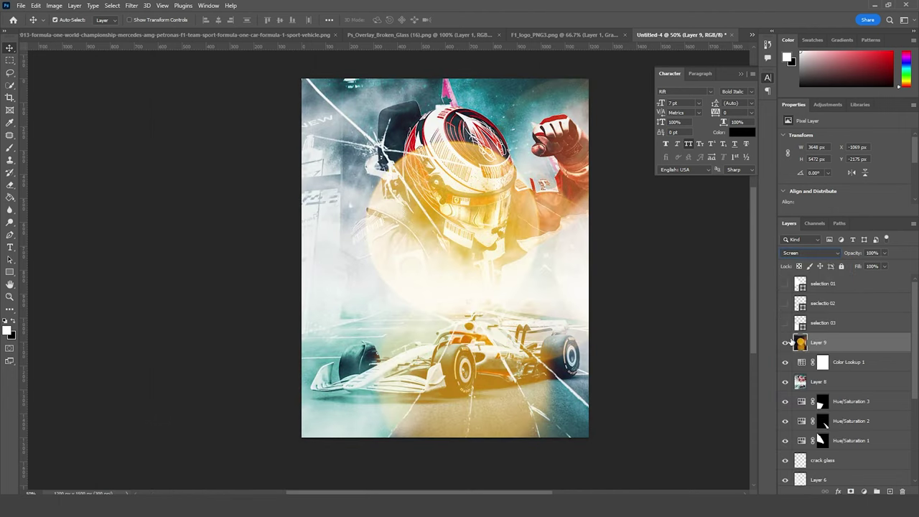
left_click_drag(801, 346, 801, 364)
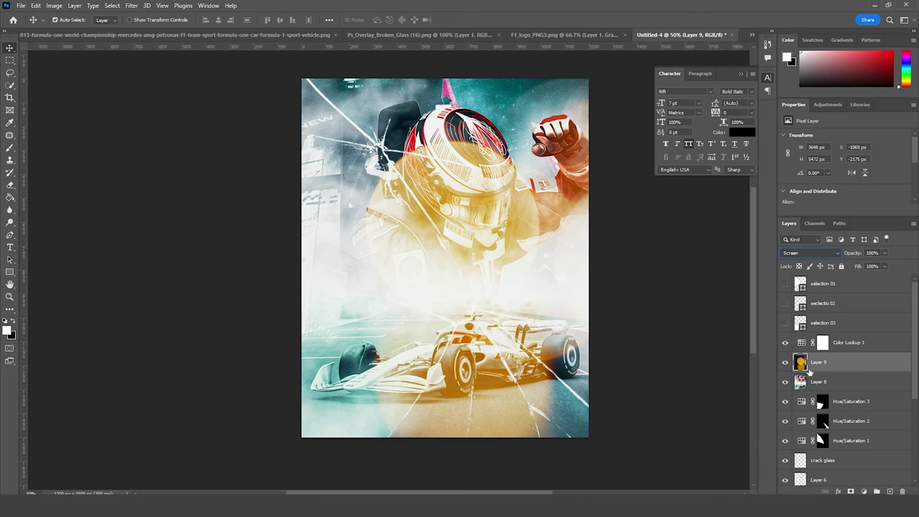
- Add a mask to the bokeh layer and brush black over the helmet, raised arm and car to reduce the glow
left_click(850, 491)
key("b")
left_click(437, 209)
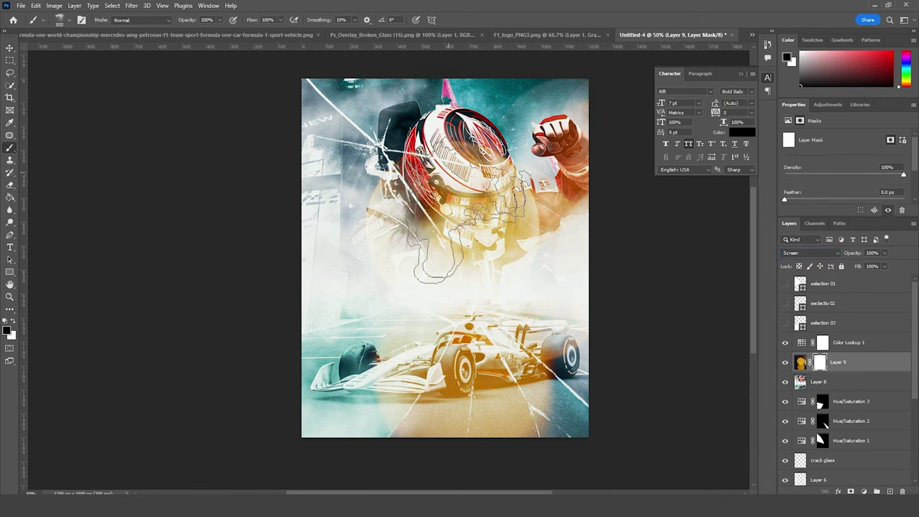
left_click(474, 201)
left_click(563, 194)
mouse_move(610, 316)
left_mouse_down()
mouse_move(547, 450)
mouse_move(357, 402)
mouse_move(389, 321)
mouse_move(268, 297)
mouse_move(429, 262)
mouse_move(624, 165)
left_mouse_up()
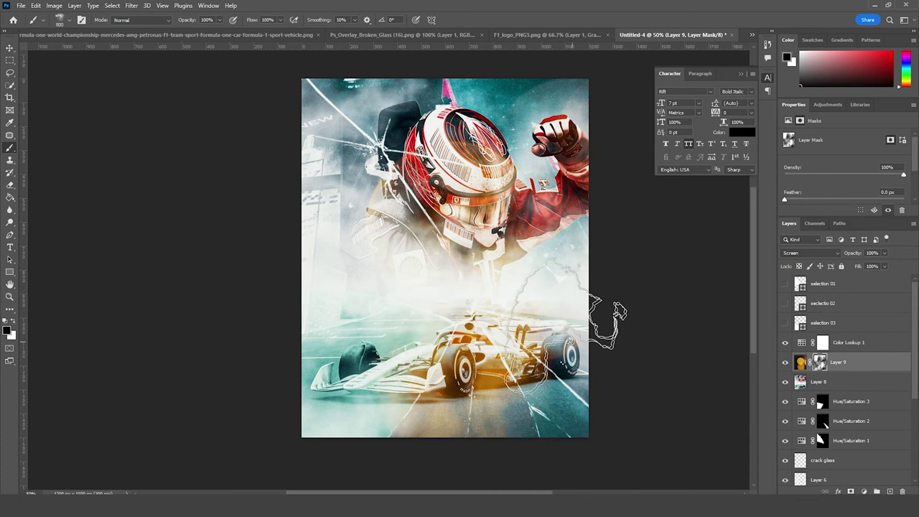
left_click(518, 344)
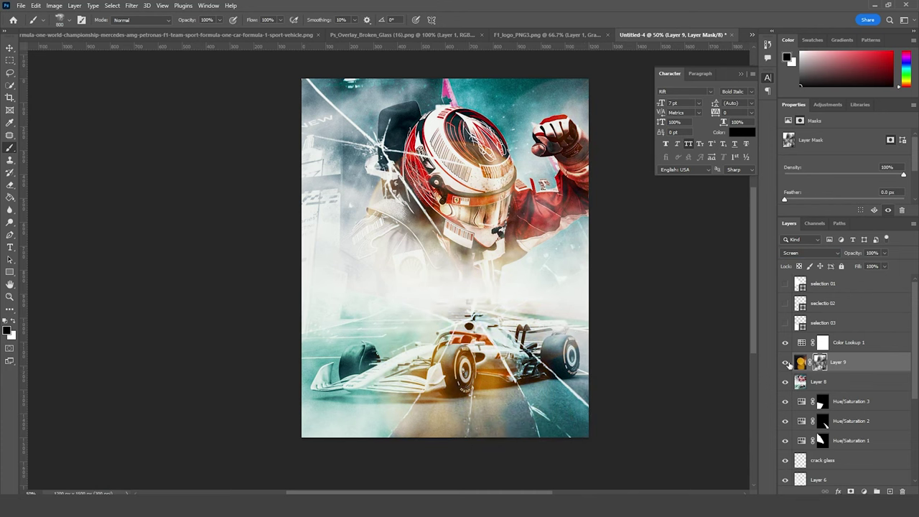
- Stamp the visible layers above Color Lookup 1 and apply a Motion Blur with angle -85° and distance 26 pixels
left_click(802, 345)
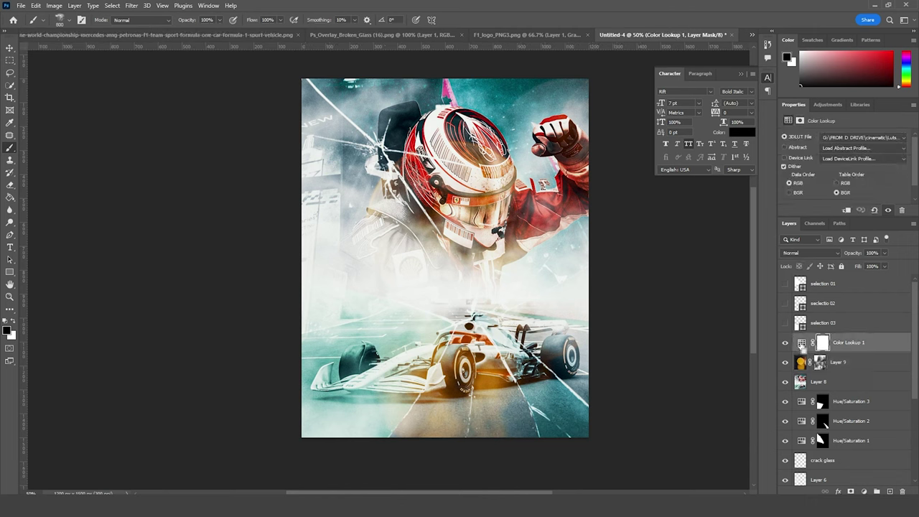
key("ctrl+shift+alt+e")
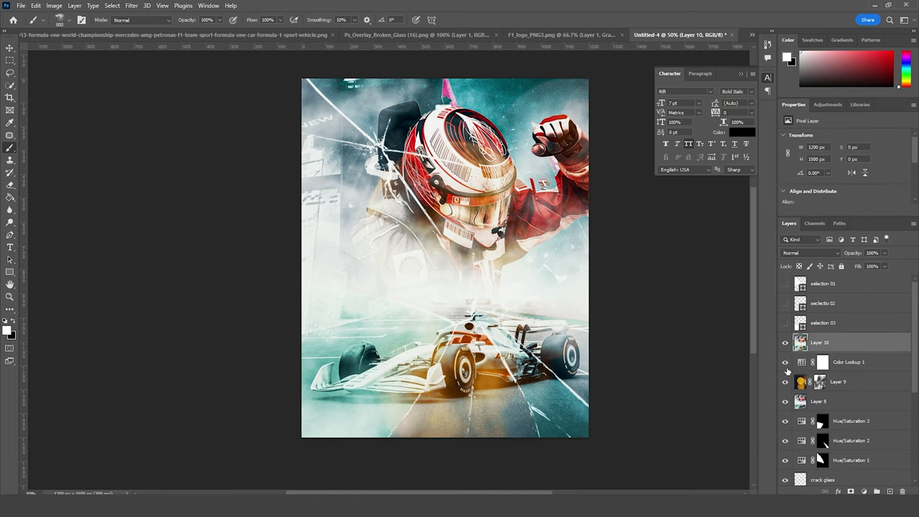
left_click(132, 5)
mouse_move(162, 130)
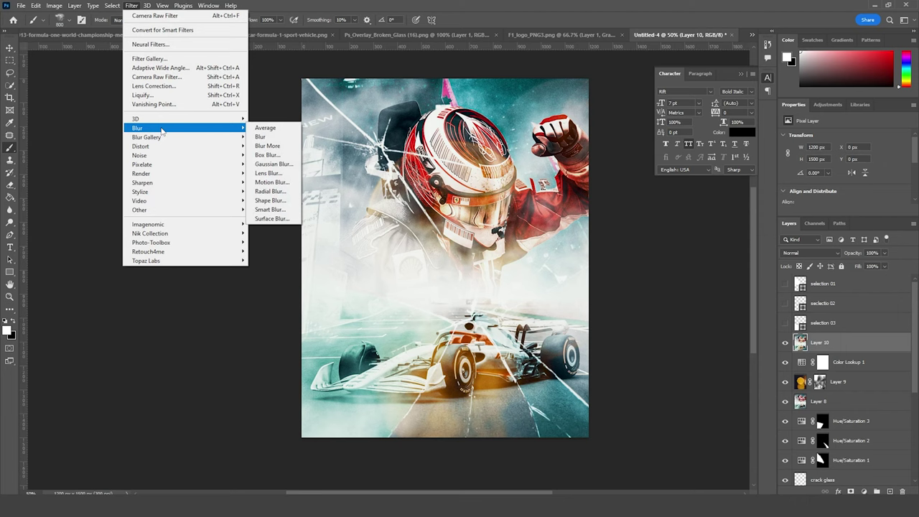
left_click(271, 182)
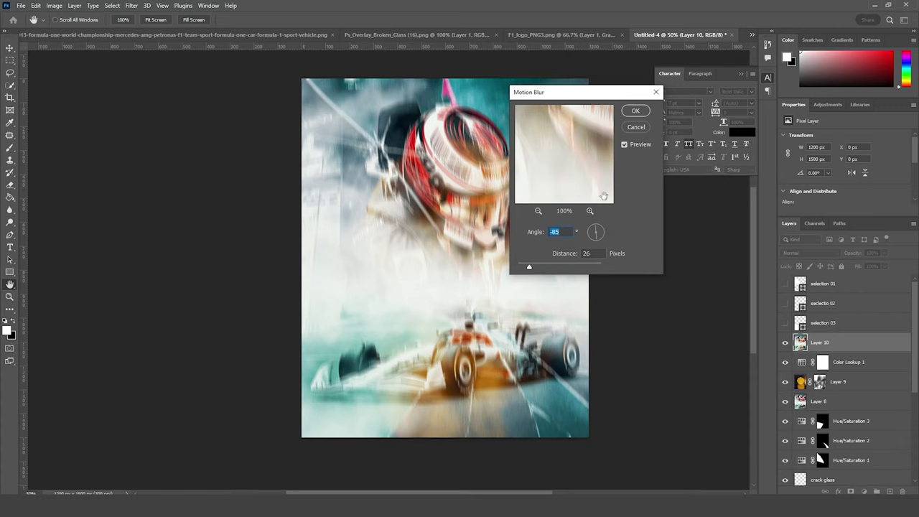
left_click(636, 111)
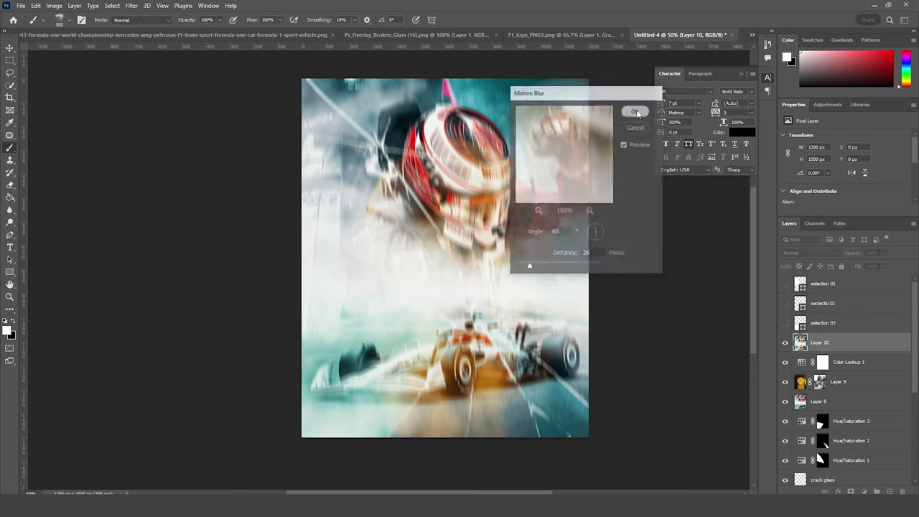
- Mask the motion-blurred layer and brush black over the driver's helmet, raised arm and the car's cockpit and wheels to restore sharpness
left_click(850, 491)
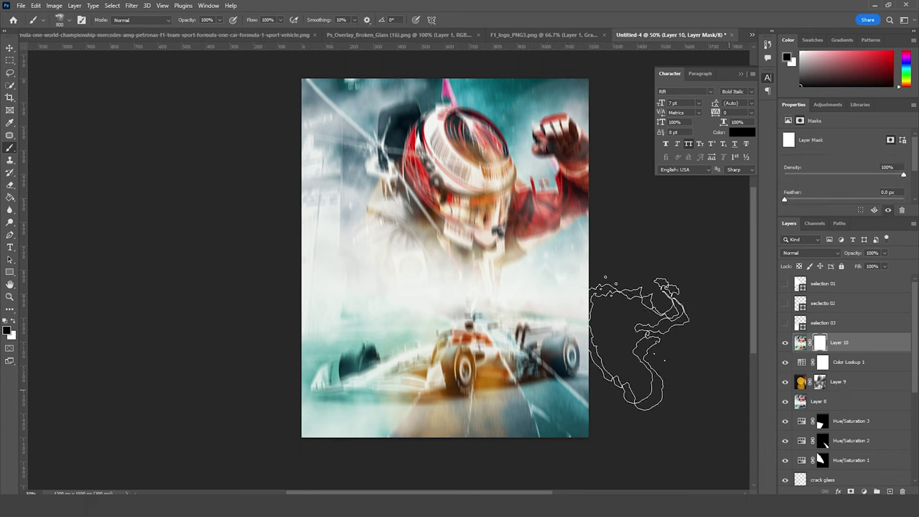
key("x")
mouse_move(481, 128)
left_mouse_down()
mouse_move(463, 183)
mouse_move(563, 251)
mouse_move(574, 295)
mouse_move(567, 345)
mouse_move(513, 380)
mouse_move(474, 301)
mouse_move(460, 359)
mouse_move(466, 413)
mouse_move(366, 366)
mouse_move(287, 302)
mouse_move(320, 316)
mouse_move(363, 95)
mouse_move(550, 148)
left_mouse_up()
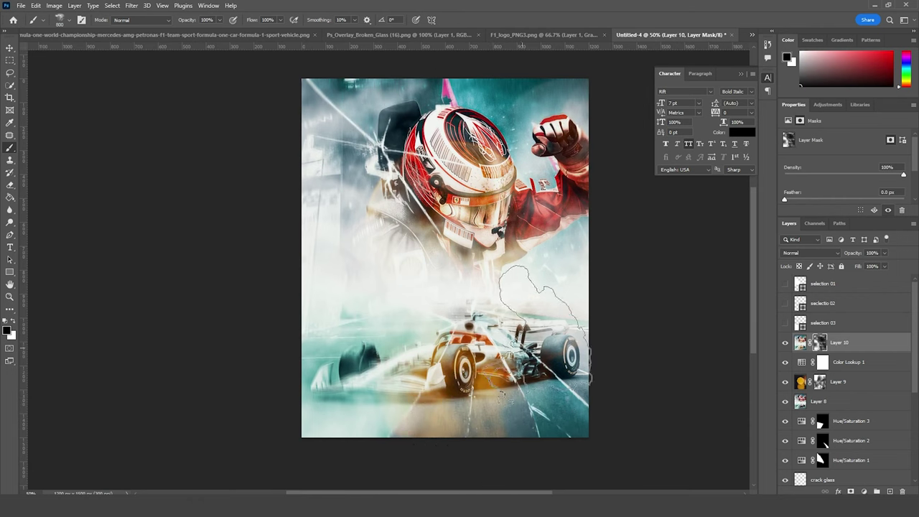
key("x")
- Stamp all visible layers into a new layer directly above the masked motion-blur layer
left_click(798, 325)
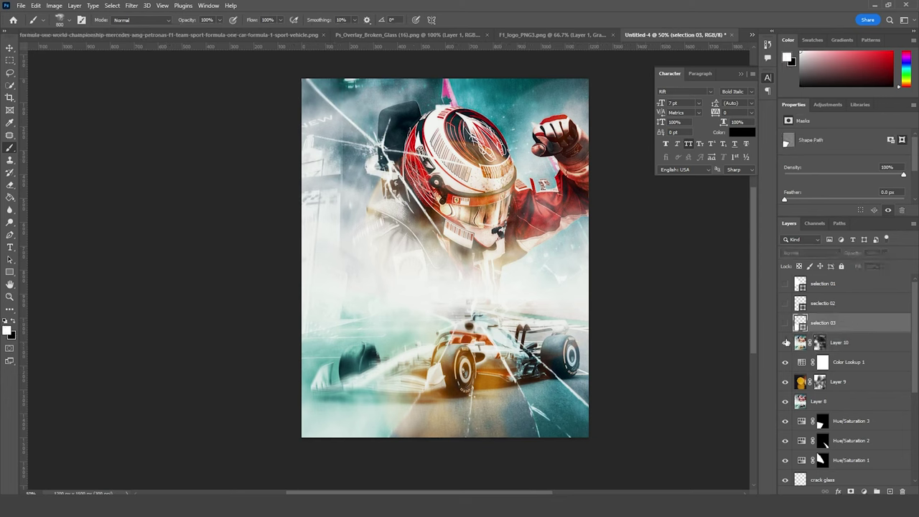
left_click(800, 344)
key("ctrl+shift+alt+e")
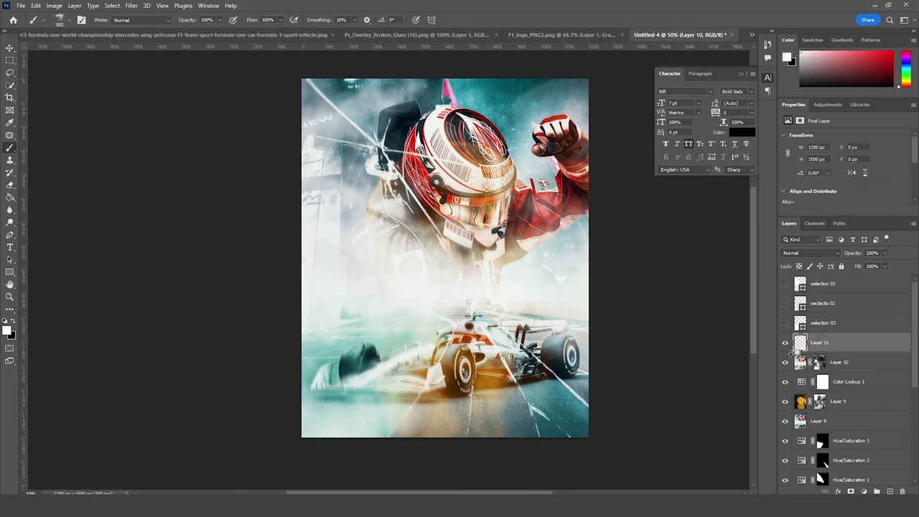
- Repeat the Motion Blur on the stamped layer and mask it, painting black over helmet, arm and car and white to bring back some blur
left_click(132, 6)
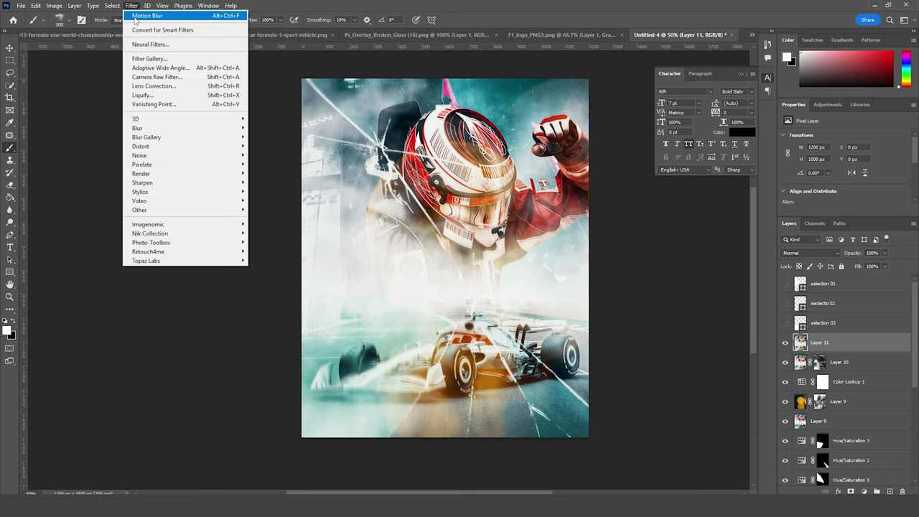
left_click(136, 16)
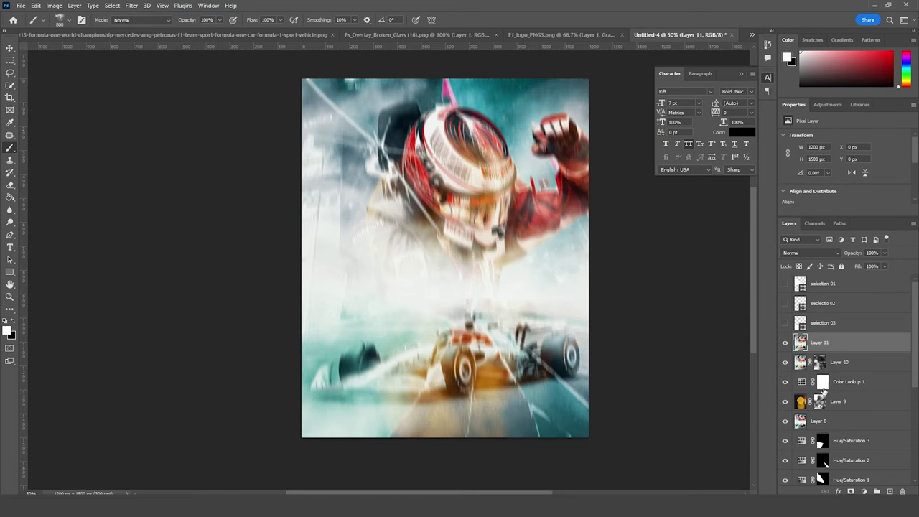
left_click(851, 491)
key("x")
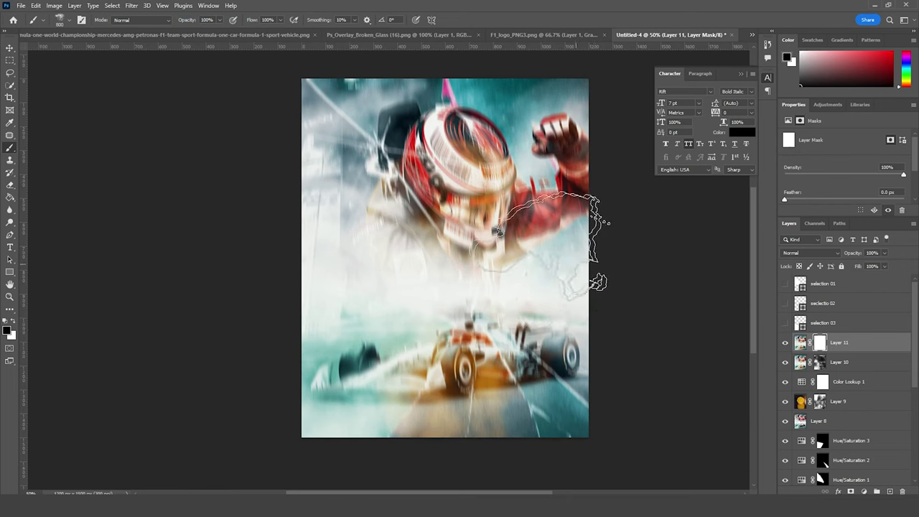
mouse_move(511, 239)
left_mouse_down()
mouse_move(555, 103)
mouse_move(591, 178)
mouse_move(557, 128)
mouse_move(369, 123)
mouse_move(337, 139)
mouse_move(416, 195)
mouse_move(384, 248)
mouse_move(392, 266)
mouse_move(384, 188)
mouse_move(449, 276)
mouse_move(442, 300)
mouse_move(467, 341)
mouse_move(482, 406)
mouse_move(450, 438)
mouse_move(360, 448)
mouse_move(370, 395)
mouse_move(449, 456)
mouse_move(514, 406)
mouse_move(579, 421)
left_mouse_up()
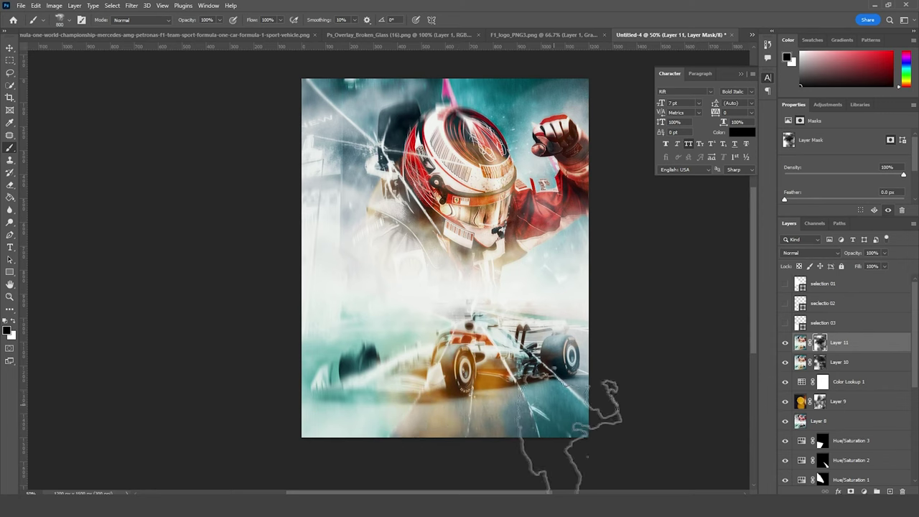
left_click(17, 321)
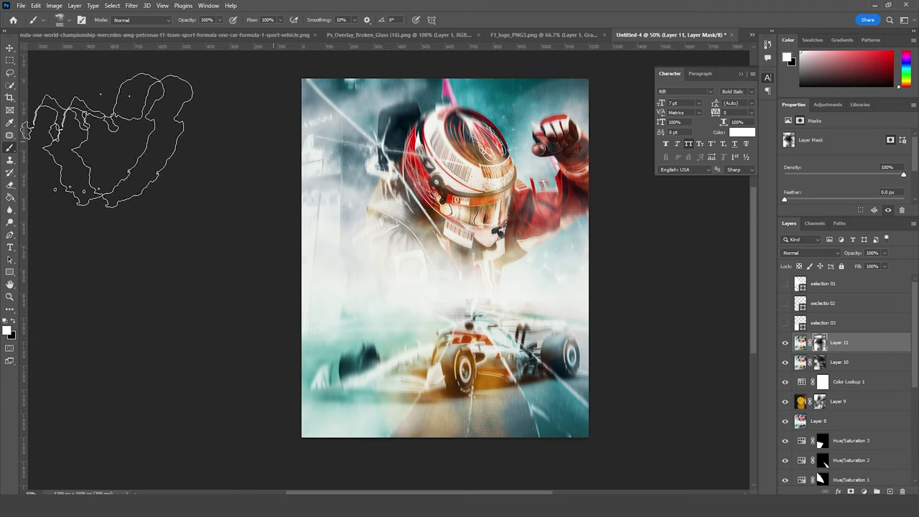
- Bring the dark F1 logo and the SPORTS POSTER title into the poster, placing them between the driver and the car
left_click(11, 48)
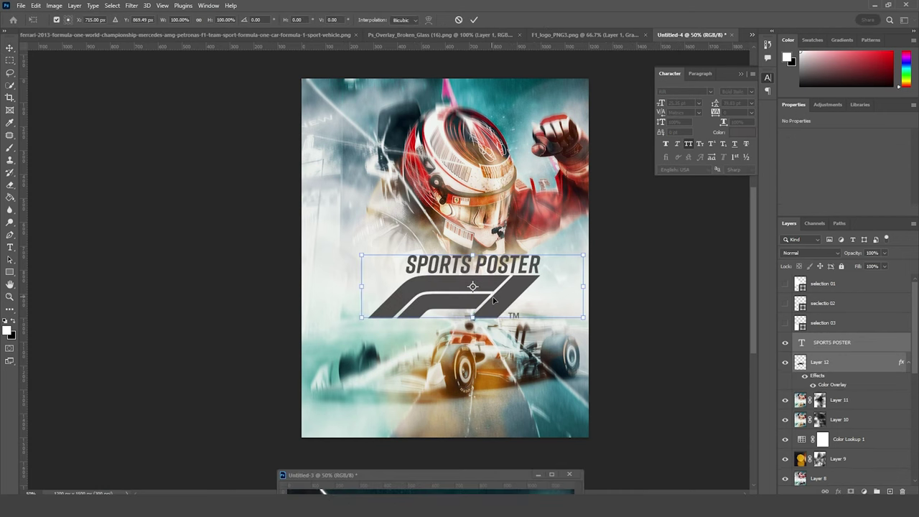
left_click_drag(471, 287, 454, 282)
key("Return")
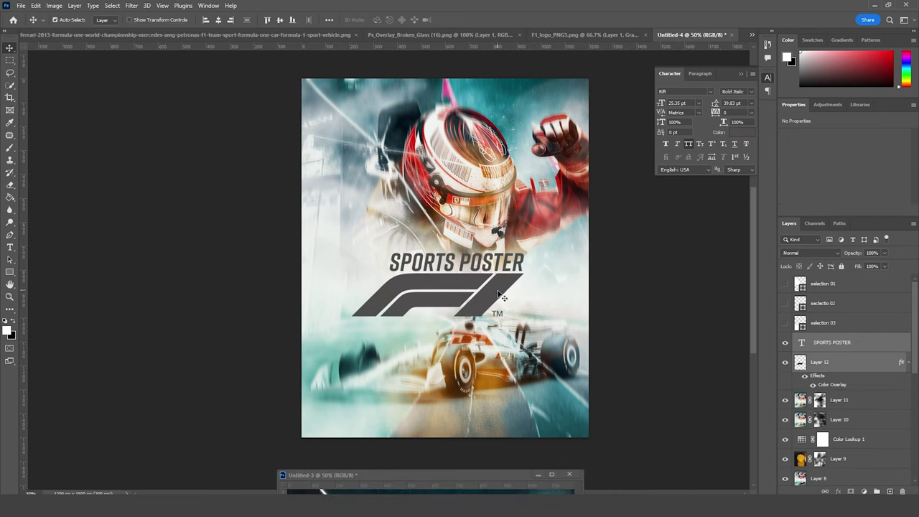
- Copy the 08.31.22 date and both Lorem ipsum text layers from Untitled-3 into the poster above the selection layers
scroll(830, 374, "down", 5)
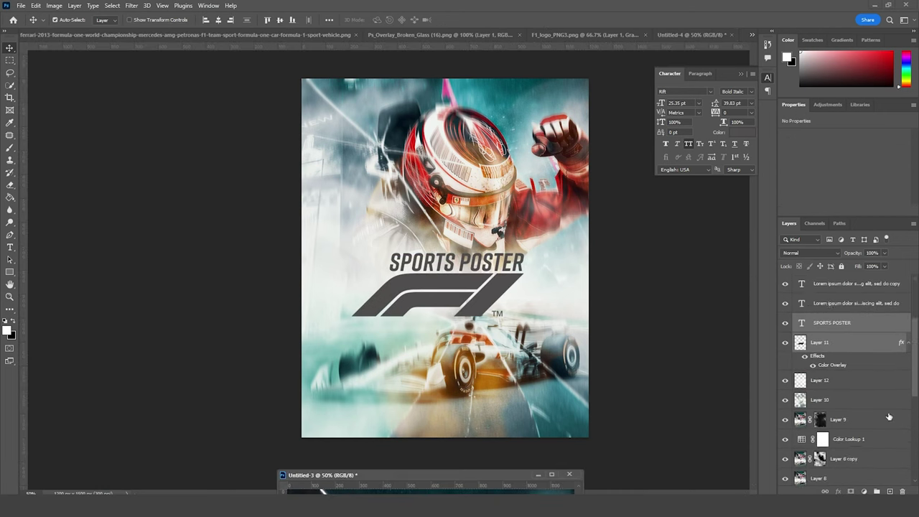
scroll(861, 388, "up", 2)
left_click(839, 342)
left_click(823, 305, "shift")
left_click_drag(823, 305, 460, 283)
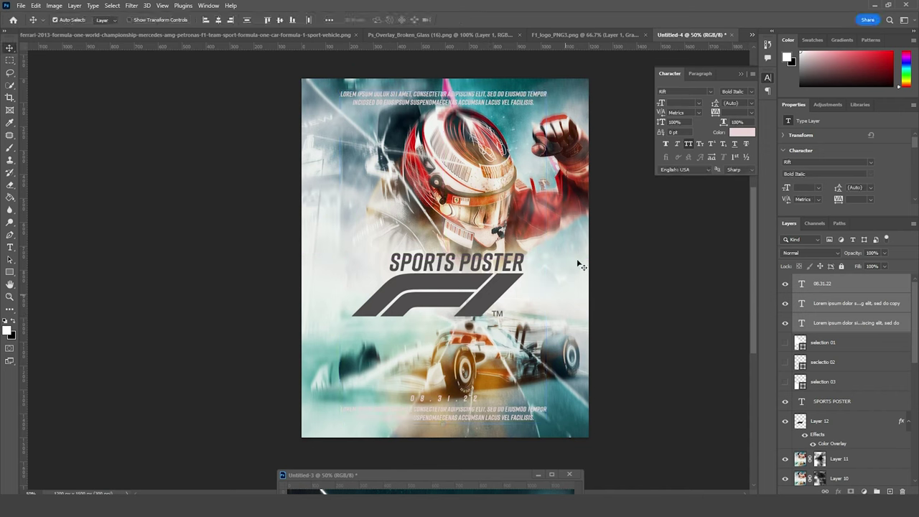
- Add a Curves adjustment layer above the 08.31.22 text and pull the lower part of the curve down to darken the shadows
left_click(822, 285)
left_click(864, 491)
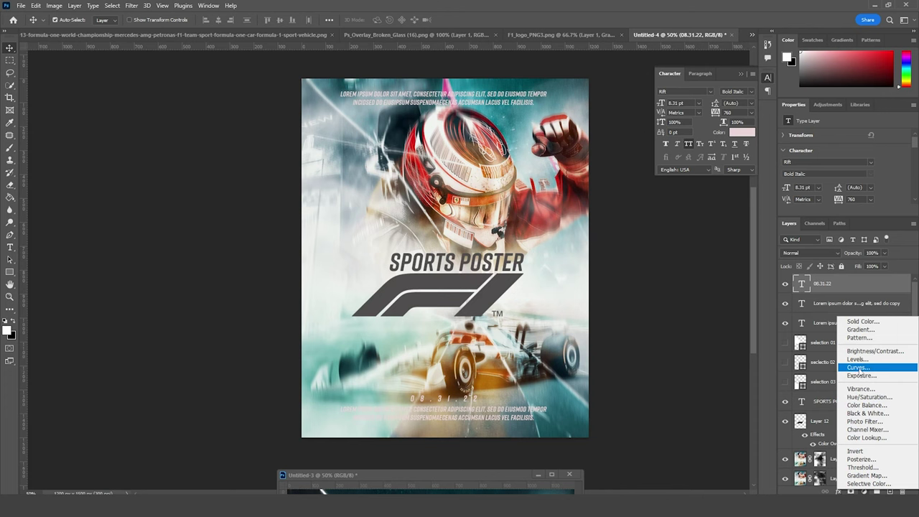
left_click(860, 367)
left_click_drag(915, 153, 908, 165)
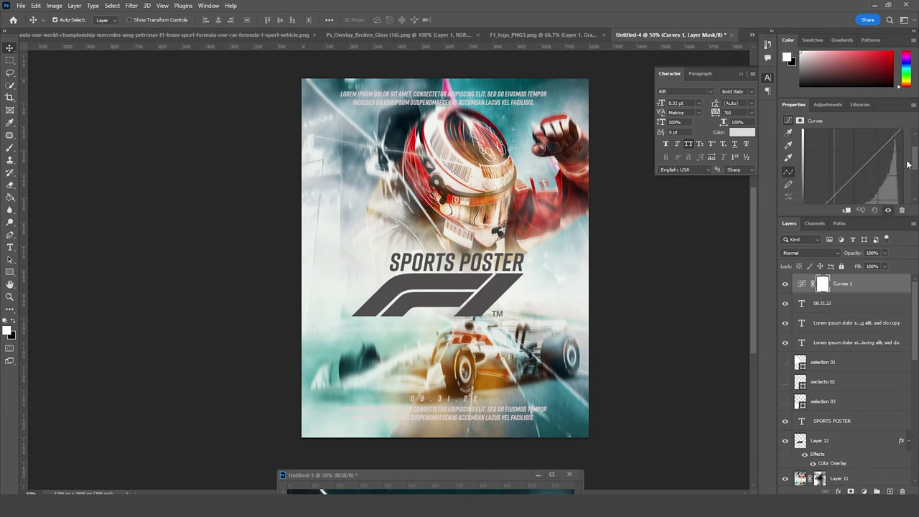
left_click_drag(838, 188, 848, 197)
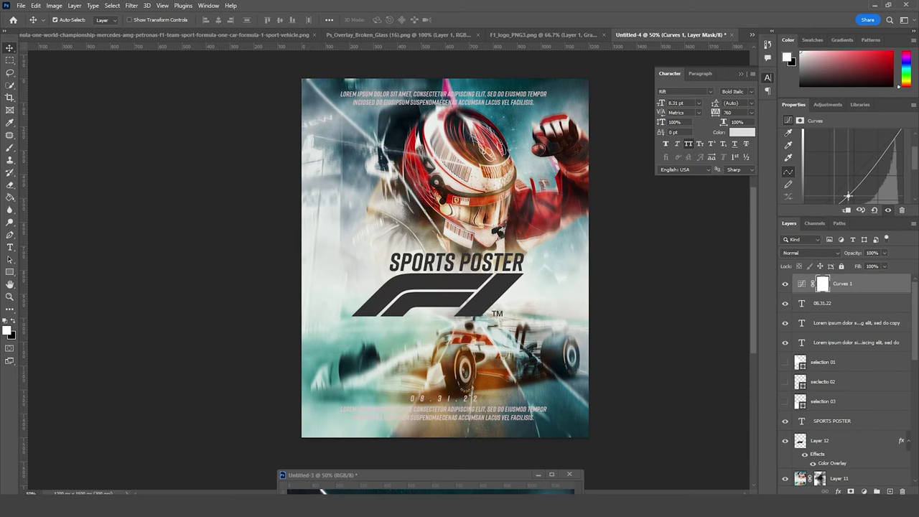
left_click(714, 433)
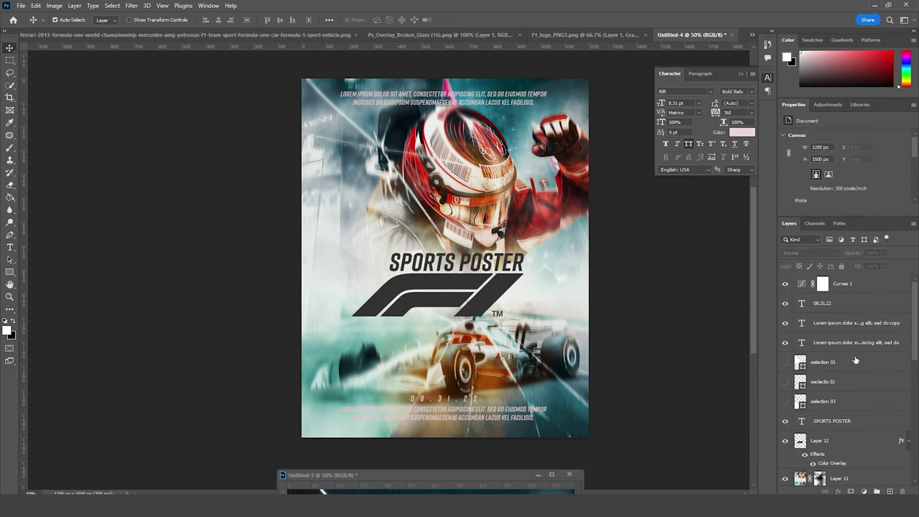
- Duplicate the crack glass layer, place the copy directly below Curves 1 and set its blend mode to Hard Light
left_click_drag(916, 343, 912, 427)
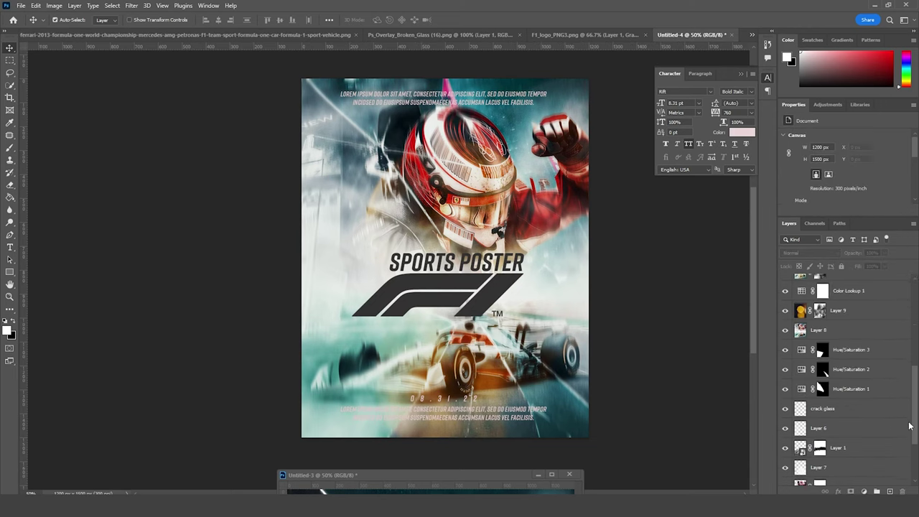
left_click(842, 408)
key("ctrl+j")
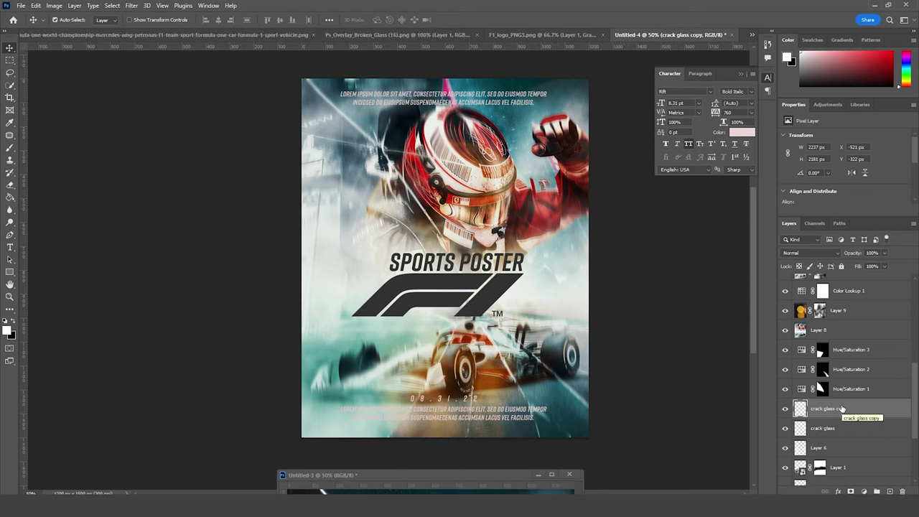
left_click_drag(809, 413, 825, 295)
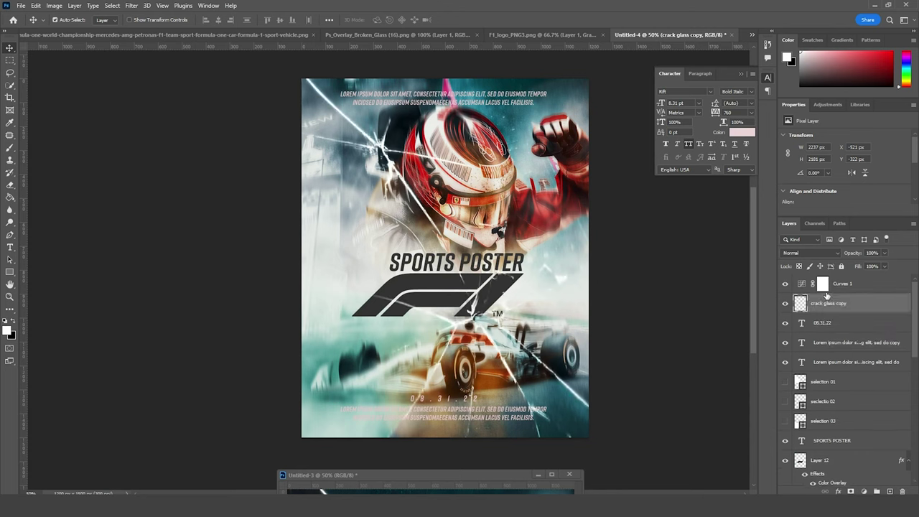
left_click(815, 252)
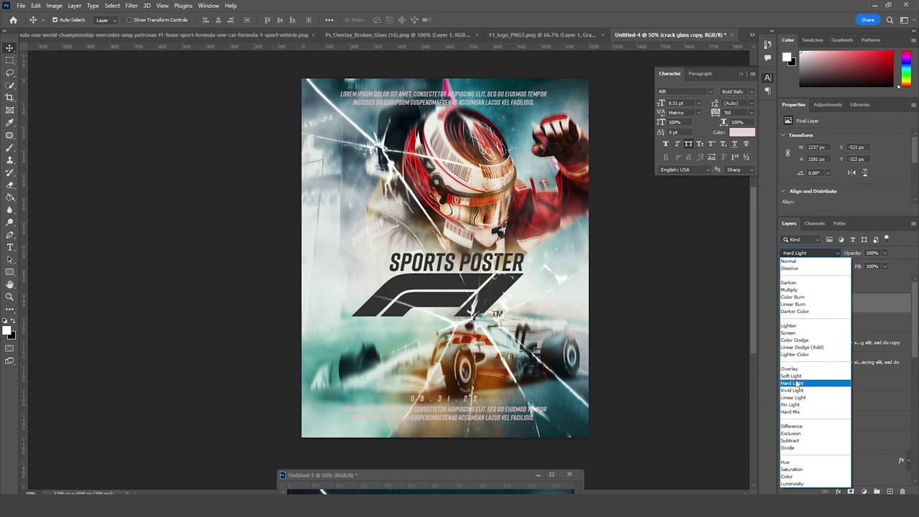
left_click(794, 383)
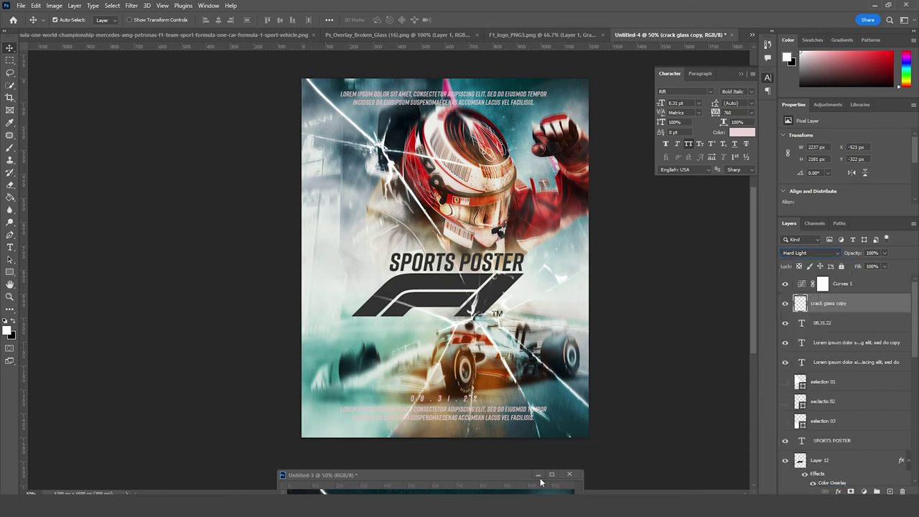